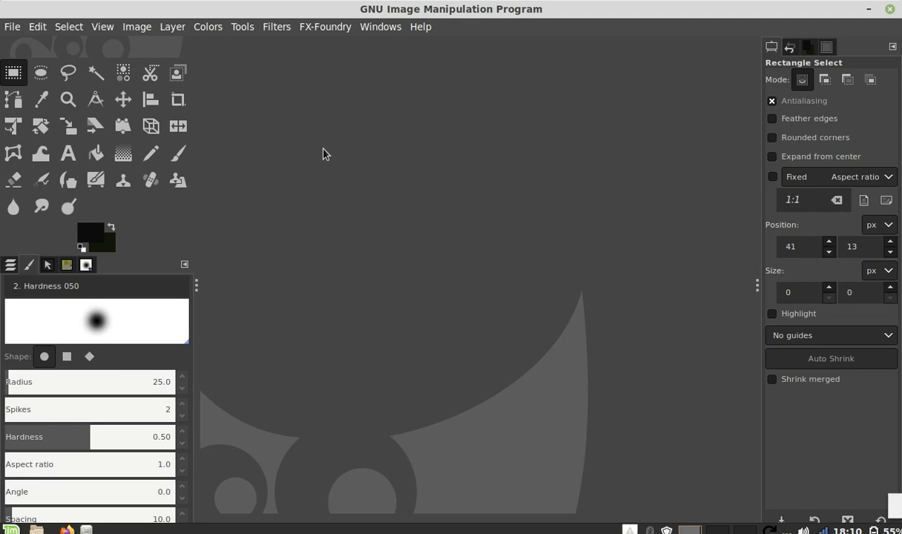
# Step: Create a new 32 × 32 pixel image with a transparent background
pyautogui.click(23, 30)
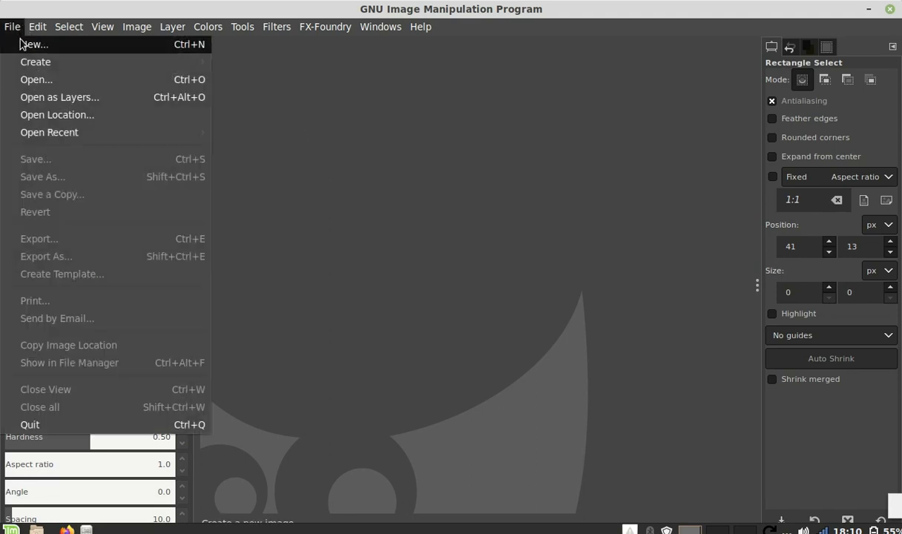
pyautogui.click(34, 44)
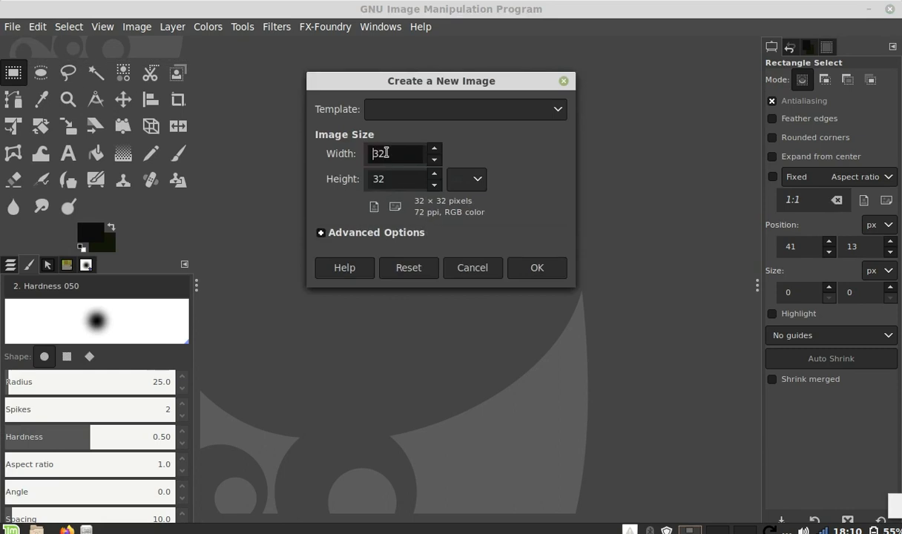
pyautogui.click(398, 178)
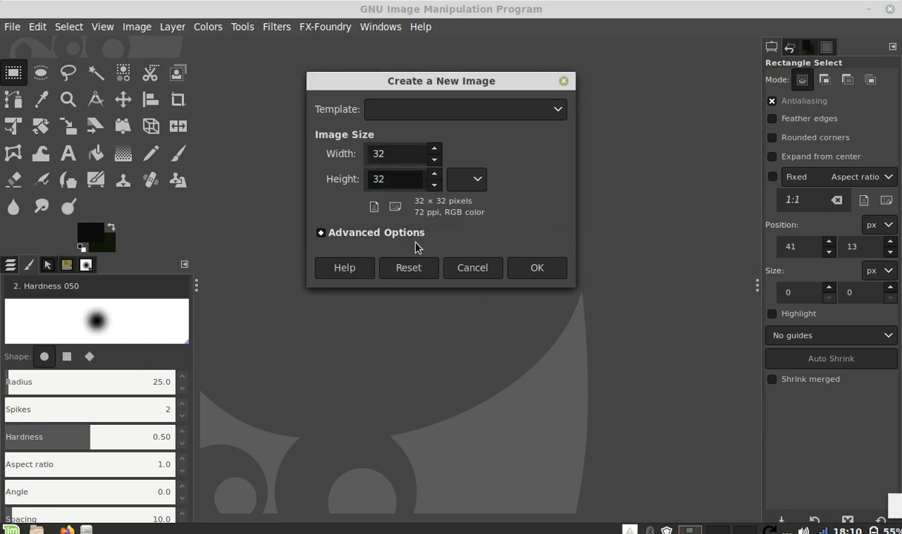
pyautogui.click(321, 234)
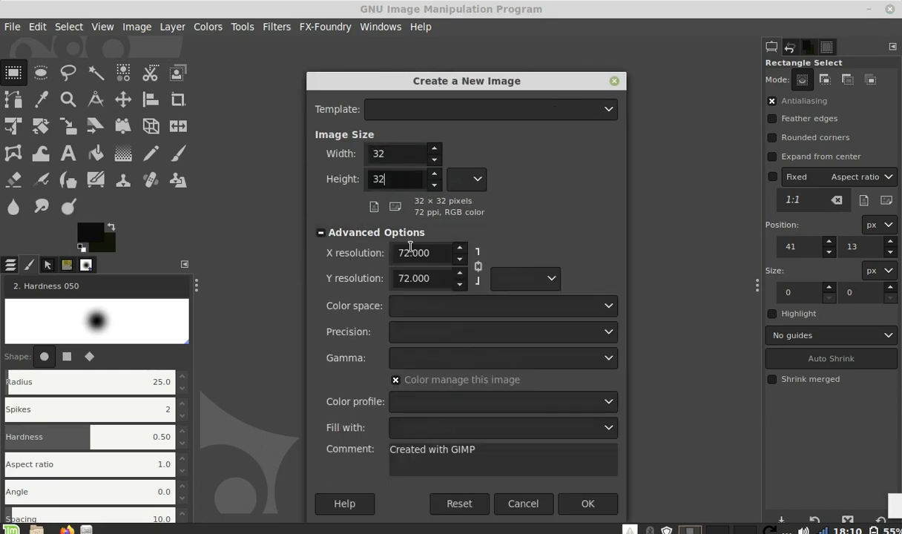
pyautogui.click(445, 429)
pyautogui.click(454, 429)
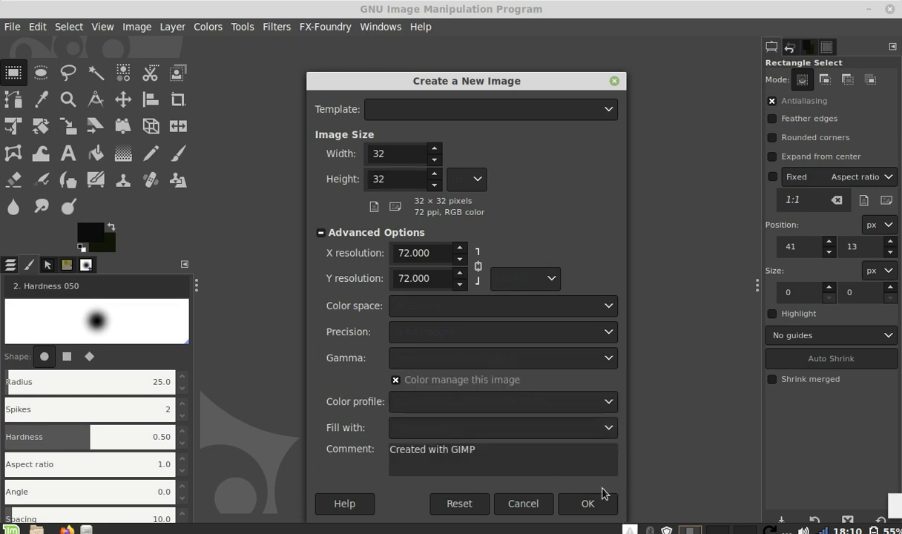
pyautogui.click(603, 493)
pyautogui.scroll(3, 511, 300)
pyautogui.scroll(2, 365, 293)
pyautogui.scroll(1, 448, 288)
pyautogui.scroll(1, 503, 261)
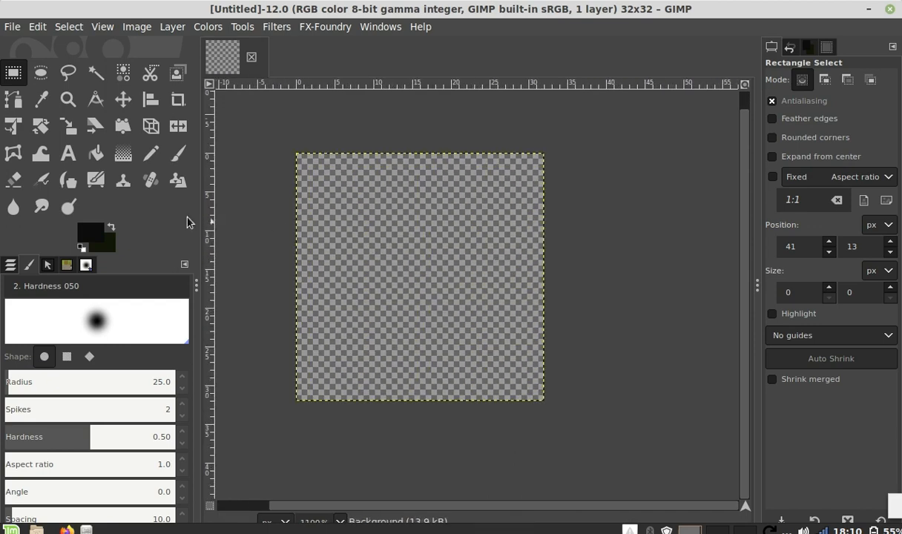
# Step: Set the foreground color to the medium green 527b1b
pyautogui.click(91, 236)
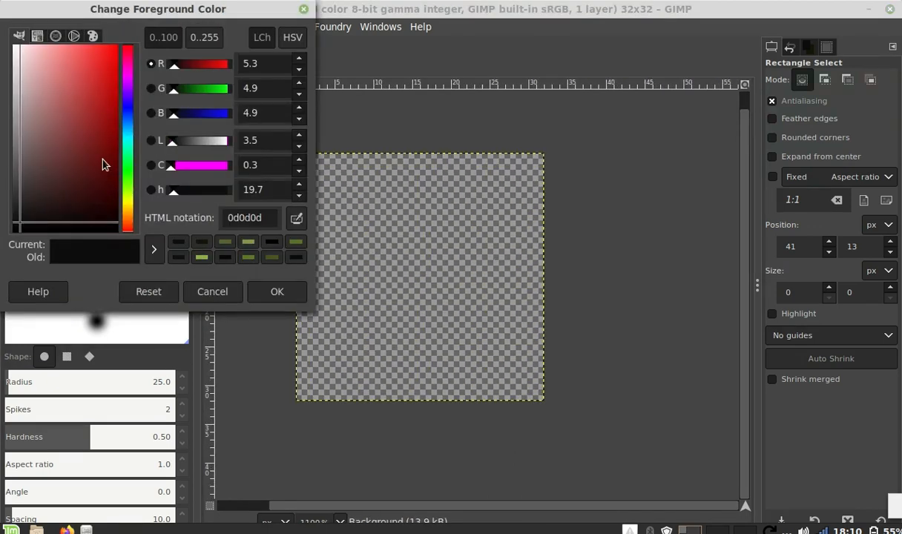
pyautogui.moveTo(135, 165)
pyautogui.mouseDown()
pyautogui.moveTo(129, 193)
pyautogui.moveTo(97, 178)
pyautogui.moveTo(97, 170)
pyautogui.moveTo(131, 192)
pyautogui.moveTo(94, 142)
pyautogui.mouseUp()
pyautogui.click(132, 189)
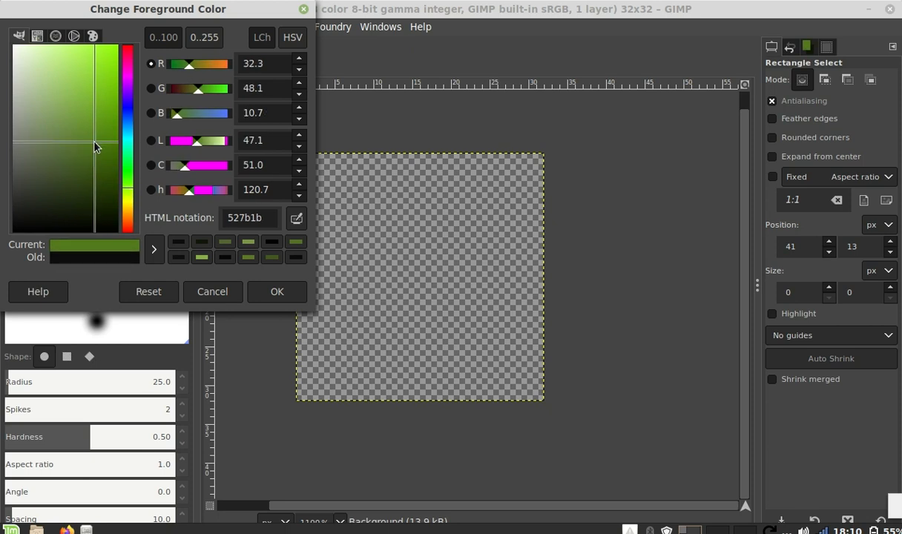
pyautogui.click(274, 294)
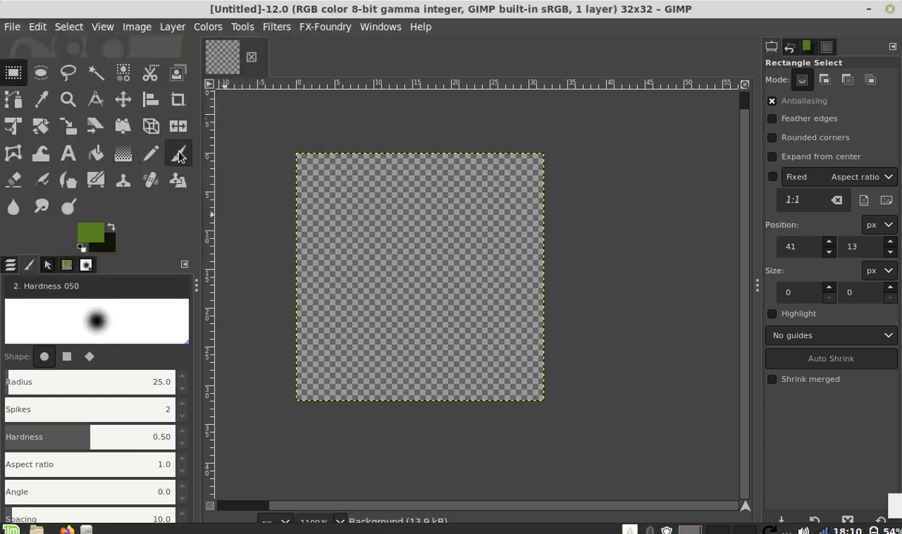
# Step: Paint the upper part of a green bush with the Pencil at size 5, giving it a bumpy, leafy outline
pyautogui.click(152, 157)
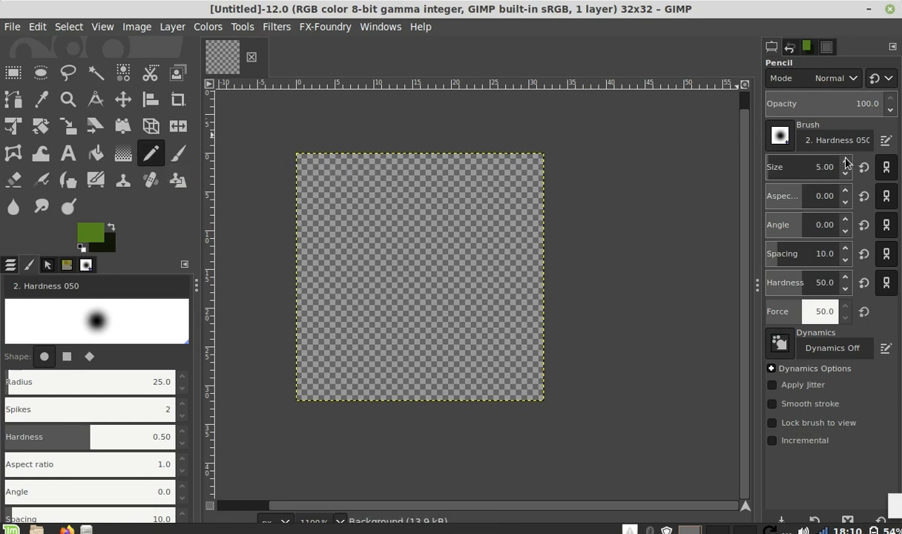
pyautogui.click(386, 235)
pyautogui.click(362, 218)
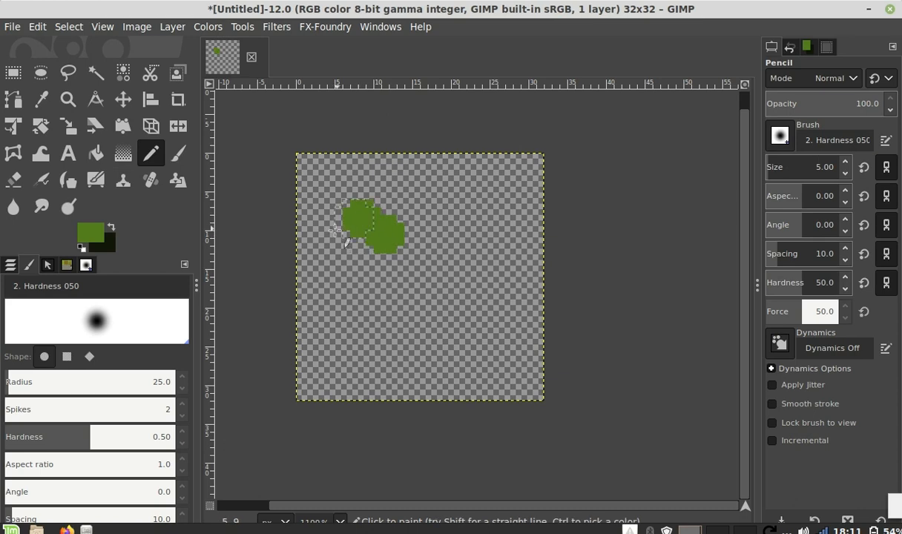
pyautogui.click(347, 241)
pyautogui.click(377, 202)
pyautogui.click(416, 203)
pyautogui.click(409, 227)
pyautogui.click(455, 203)
pyautogui.click(442, 222)
pyautogui.click(432, 194)
pyautogui.click(392, 187)
pyautogui.click(470, 226)
pyautogui.click(502, 203)
pyautogui.click(487, 226)
pyautogui.hotkey('ctrl', 'z')
pyautogui.click(486, 218)
pyautogui.click(480, 195)
pyautogui.click(507, 237)
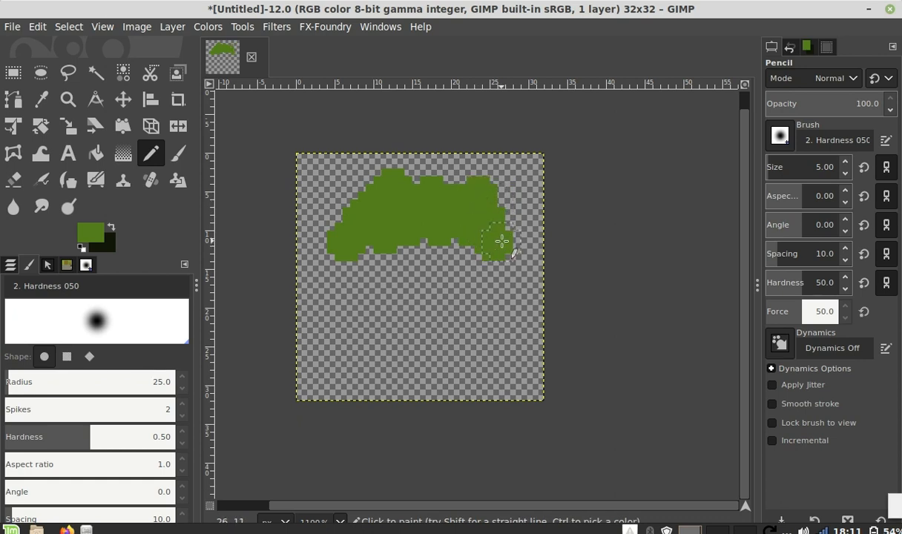
pyautogui.click(443, 260)
pyautogui.click(339, 196)
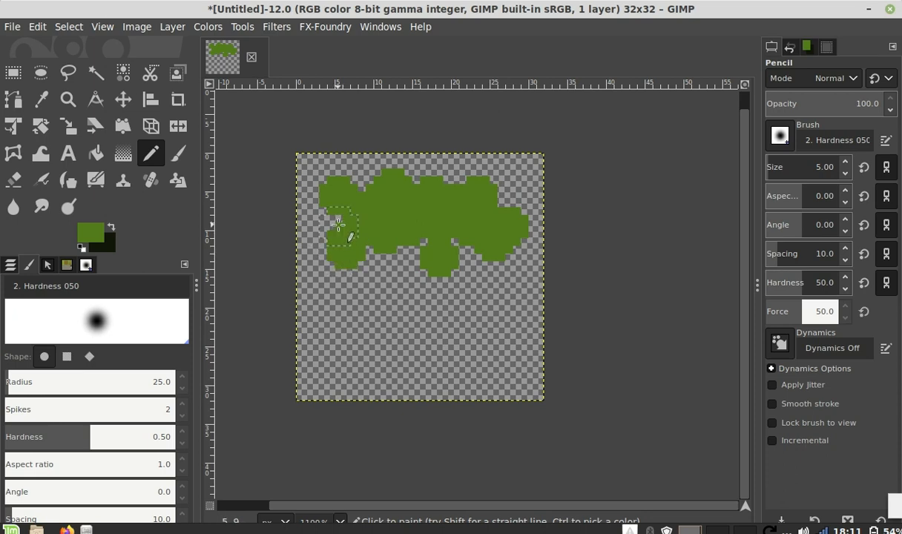
# Step: Paint the rest of the bush down to the canvas's lower edge, filling its interior with solid green and keeping bumpy sides
pyautogui.click(321, 265)
pyautogui.click(362, 282)
pyautogui.moveTo(369, 261)
pyautogui.mouseDown()
pyautogui.moveTo(391, 277)
pyautogui.moveTo(335, 313)
pyautogui.moveTo(342, 305)
pyautogui.moveTo(370, 324)
pyautogui.moveTo(375, 293)
pyautogui.mouseUp()
pyautogui.moveTo(423, 250)
pyautogui.mouseDown()
pyautogui.moveTo(400, 252)
pyautogui.moveTo(495, 279)
pyautogui.moveTo(506, 271)
pyautogui.moveTo(478, 272)
pyautogui.moveTo(478, 290)
pyautogui.moveTo(404, 276)
pyautogui.moveTo(426, 293)
pyautogui.moveTo(417, 302)
pyautogui.moveTo(420, 271)
pyautogui.moveTo(389, 308)
pyautogui.moveTo(343, 334)
pyautogui.moveTo(348, 328)
pyautogui.moveTo(323, 327)
pyautogui.mouseUp()
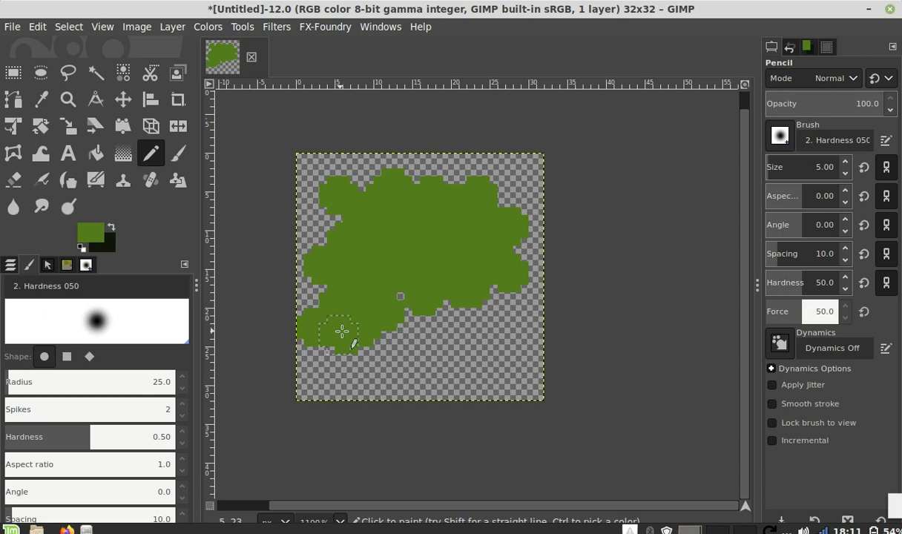
pyautogui.moveTo(368, 347)
pyautogui.mouseDown()
pyautogui.moveTo(397, 297)
pyautogui.moveTo(379, 308)
pyautogui.moveTo(369, 397)
pyautogui.moveTo(354, 374)
pyautogui.moveTo(377, 327)
pyautogui.moveTo(387, 341)
pyautogui.moveTo(477, 298)
pyautogui.moveTo(500, 315)
pyautogui.moveTo(497, 324)
pyautogui.moveTo(500, 311)
pyautogui.mouseUp()
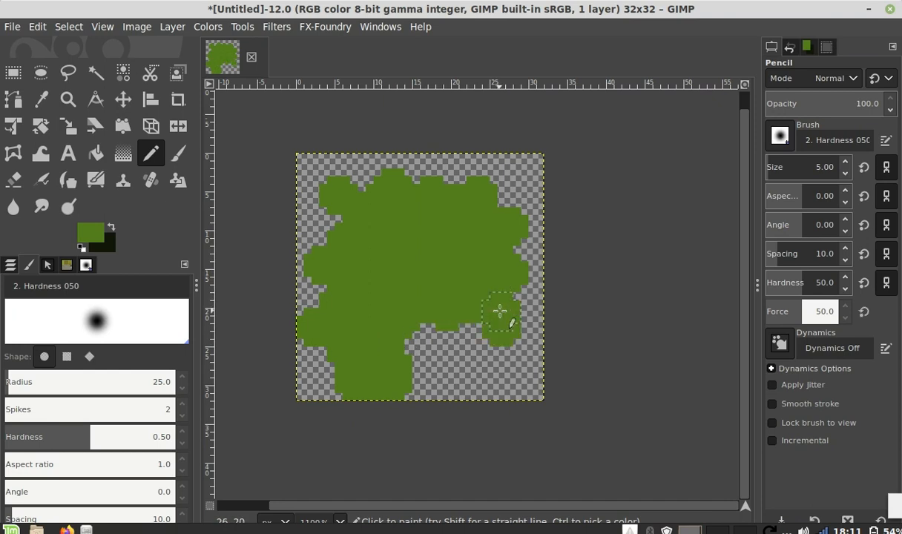
pyautogui.moveTo(451, 327)
pyautogui.mouseDown()
pyautogui.moveTo(461, 344)
pyautogui.moveTo(411, 336)
pyautogui.moveTo(439, 355)
pyautogui.moveTo(362, 235)
pyautogui.mouseUp()
pyautogui.moveTo(516, 358)
pyautogui.mouseDown()
pyautogui.moveTo(481, 332)
pyautogui.moveTo(481, 347)
pyautogui.moveTo(425, 364)
pyautogui.moveTo(425, 388)
pyautogui.moveTo(487, 358)
pyautogui.moveTo(500, 367)
pyautogui.moveTo(421, 370)
pyautogui.mouseUp()
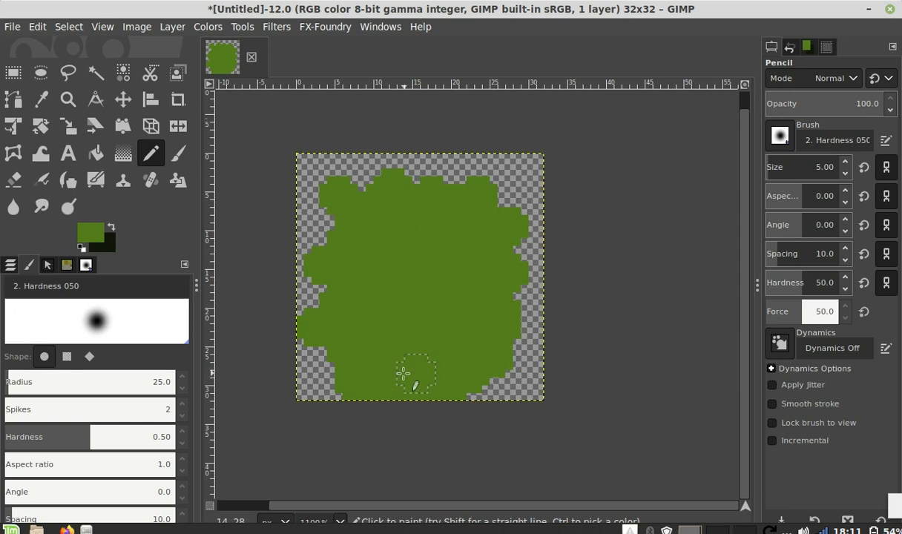
pyautogui.moveTo(339, 369)
pyautogui.mouseDown()
pyautogui.moveTo(483, 383)
pyautogui.moveTo(460, 282)
pyautogui.mouseUp()
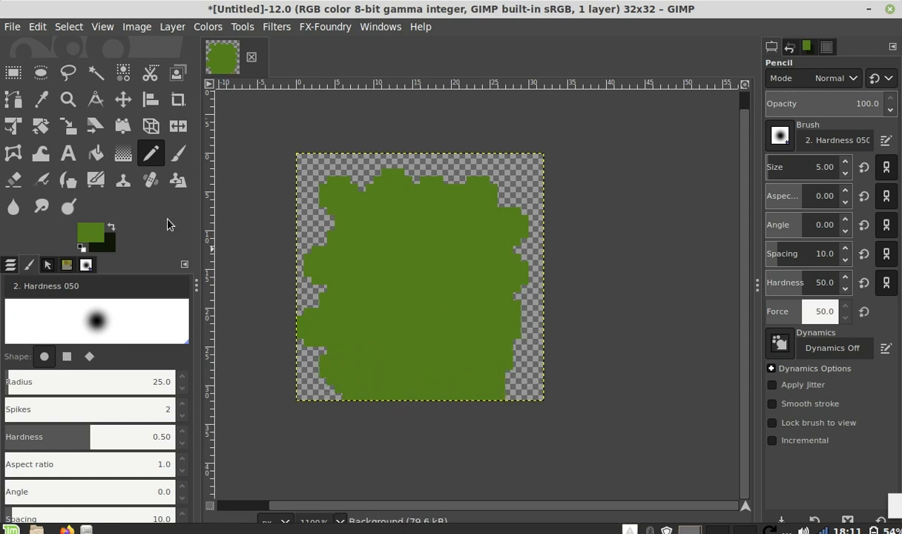
# Step: Delete a thin strip of green pixels at the bush's lower-right corner using a rectangular selection, and clear the selection
pyautogui.click(13, 72)
pyautogui.moveTo(489, 393); pyautogui.dragTo(528, 408)
pyautogui.click(604, 383)
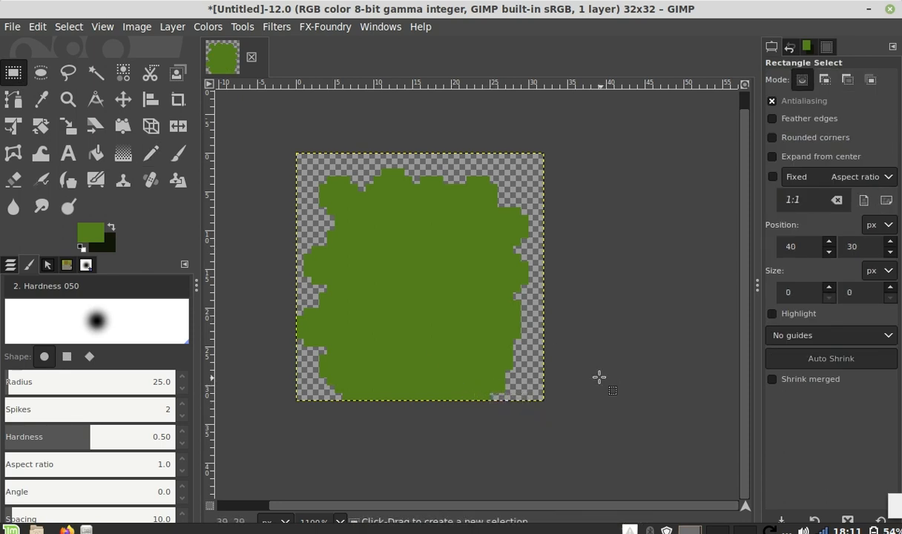
# Step: Select the whole green bush with Fuzzy Select and set the background color to the dark green 273a0d
pyautogui.click(96, 73)
pyautogui.click(434, 242)
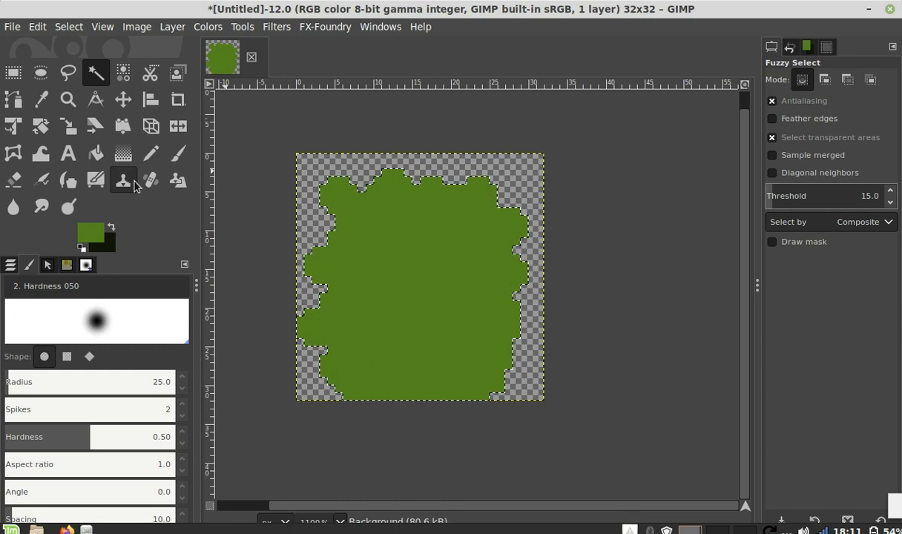
pyautogui.click(123, 153)
pyautogui.moveTo(95, 235); pyautogui.dragTo(111, 248)
pyautogui.click(111, 248)
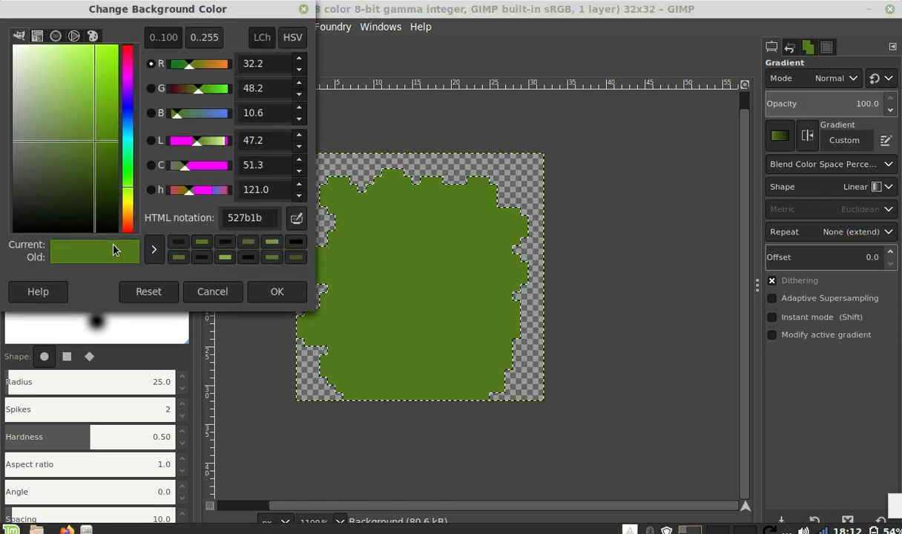
pyautogui.moveTo(96, 169); pyautogui.dragTo(95, 190)
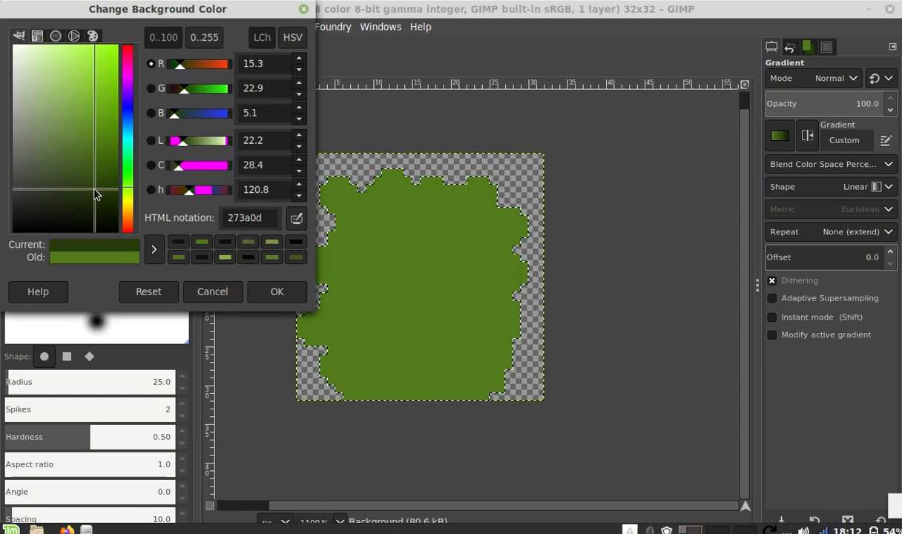
pyautogui.click(287, 297)
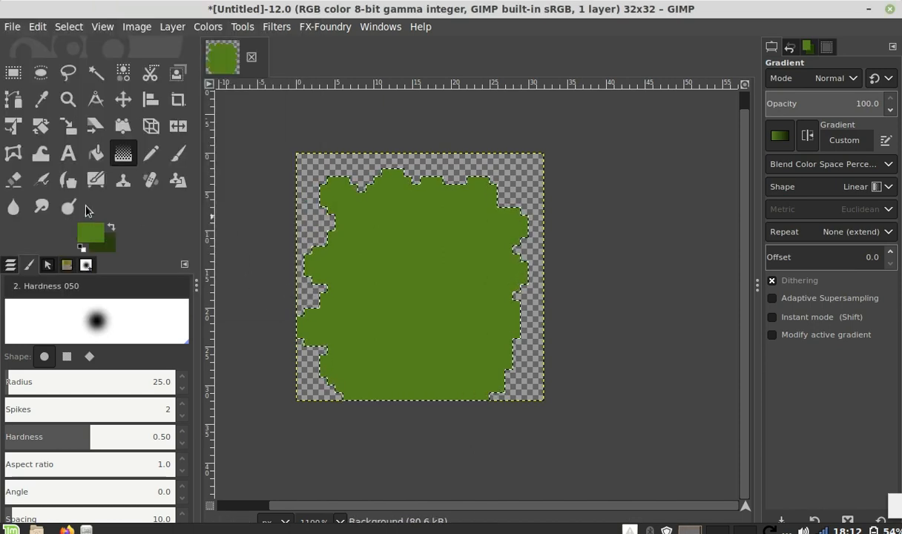
# Step: Fill the selected bush with a vertical linear gradient, from green at X 15, Y 6 down to dark green near the lower edge
pyautogui.moveTo(416, 208); pyautogui.dragTo(415, 360)
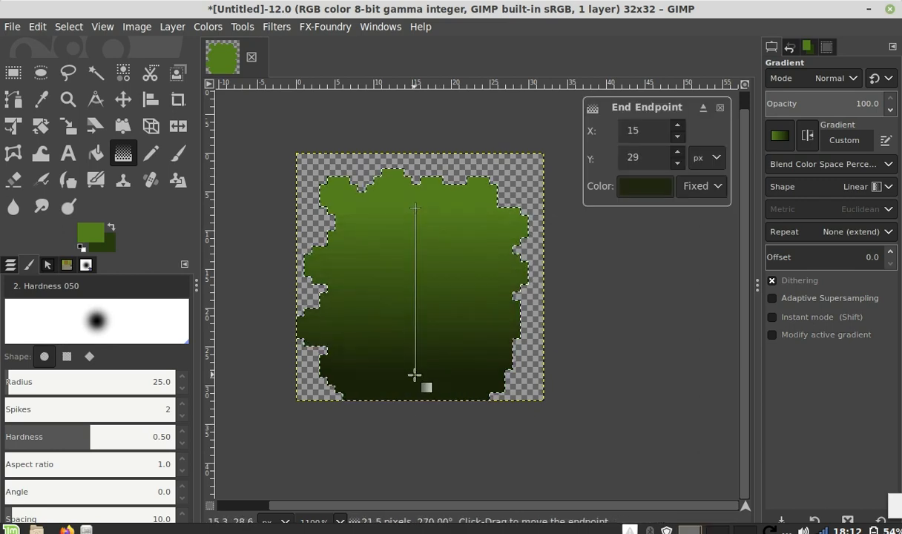
pyautogui.moveTo(416, 208); pyautogui.dragTo(417, 200)
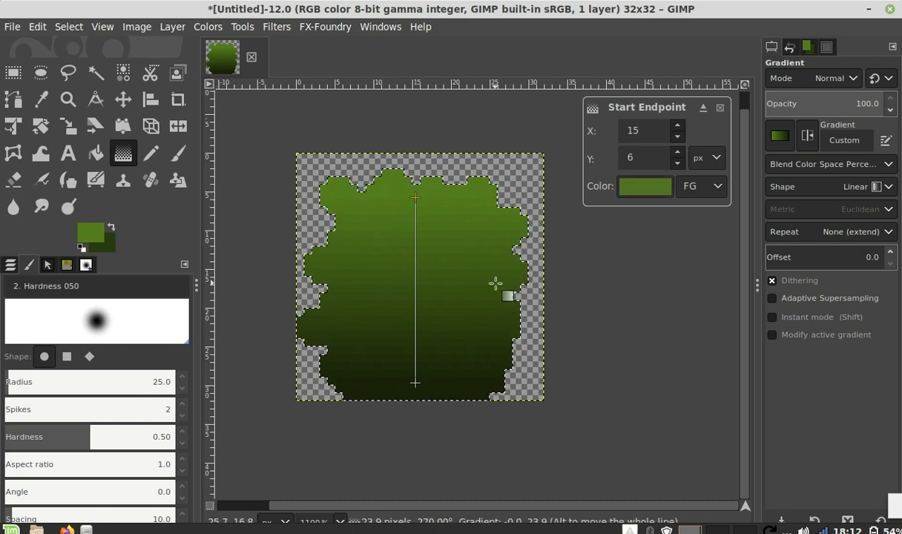
pyautogui.click(619, 258)
pyautogui.press('r')
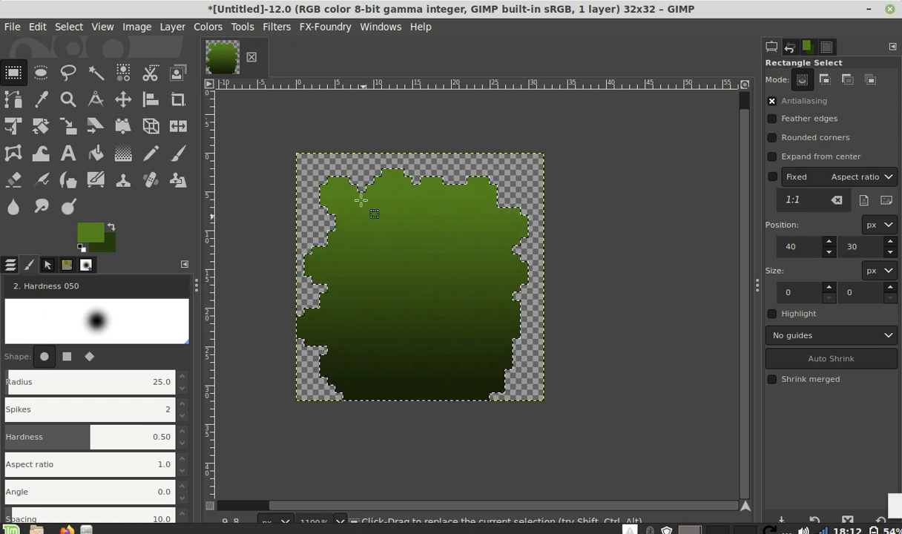
# Step: Apply the GIMPressionist filter with the Dotify preset to the selected bush
pyautogui.click(280, 30)
pyautogui.moveTo(328, 260)
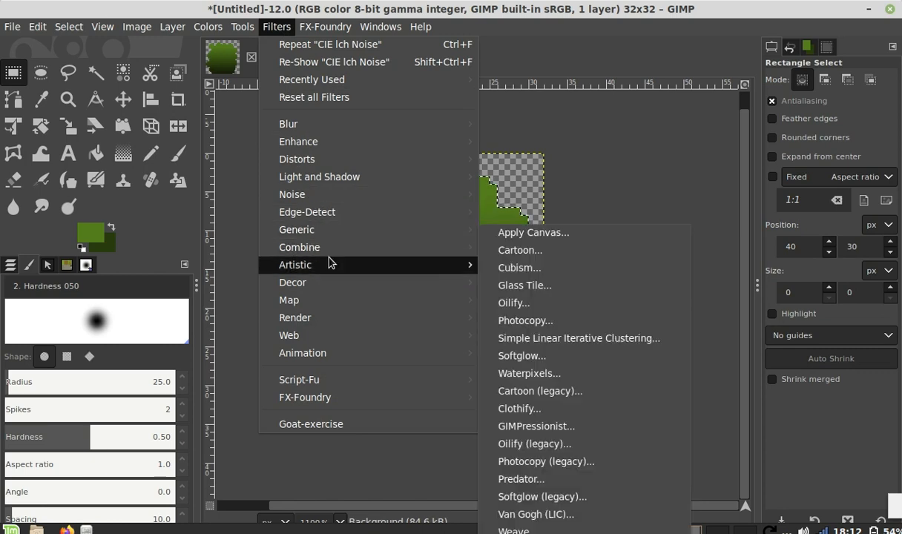
pyautogui.click(536, 426)
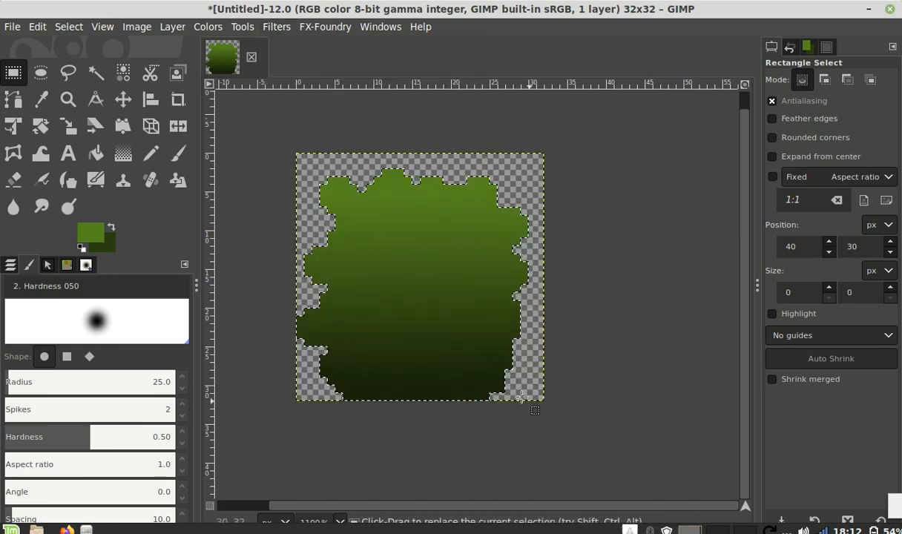
pyautogui.click(371, 294)
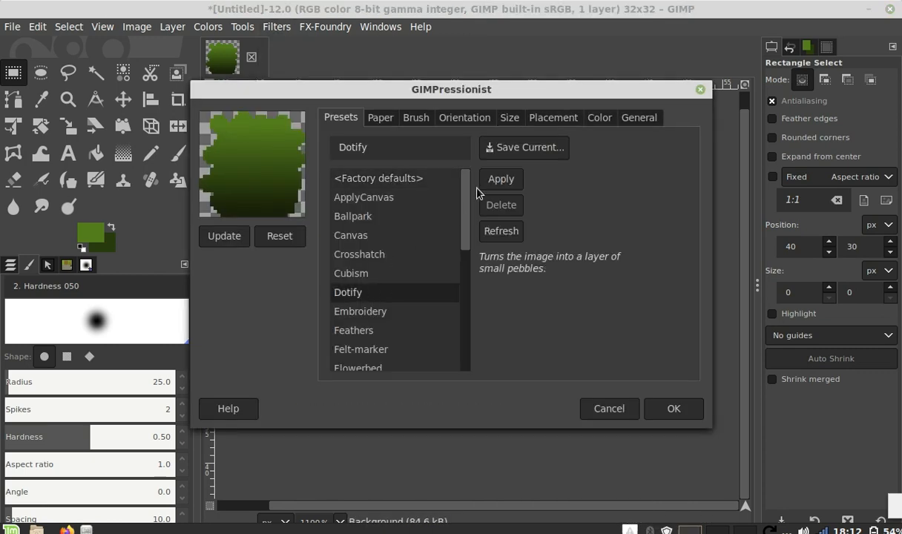
pyautogui.click(239, 242)
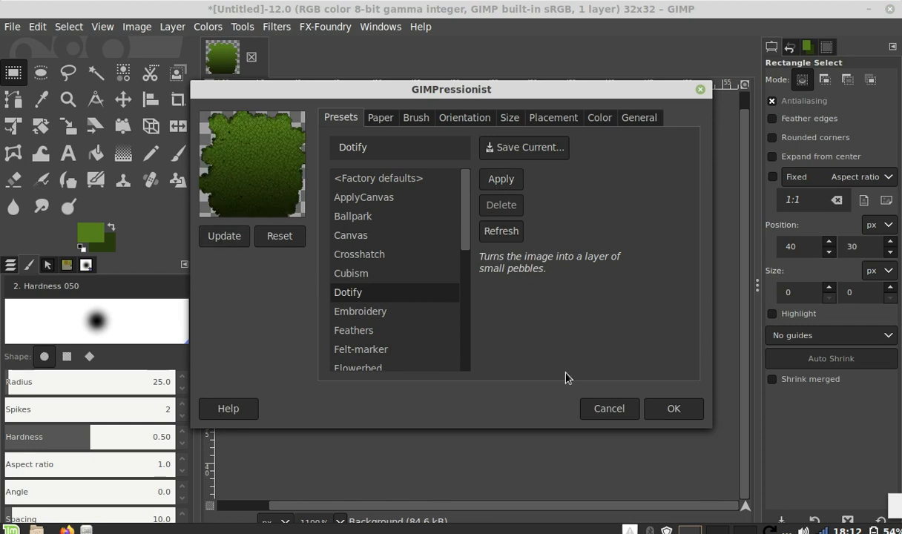
pyautogui.click(674, 409)
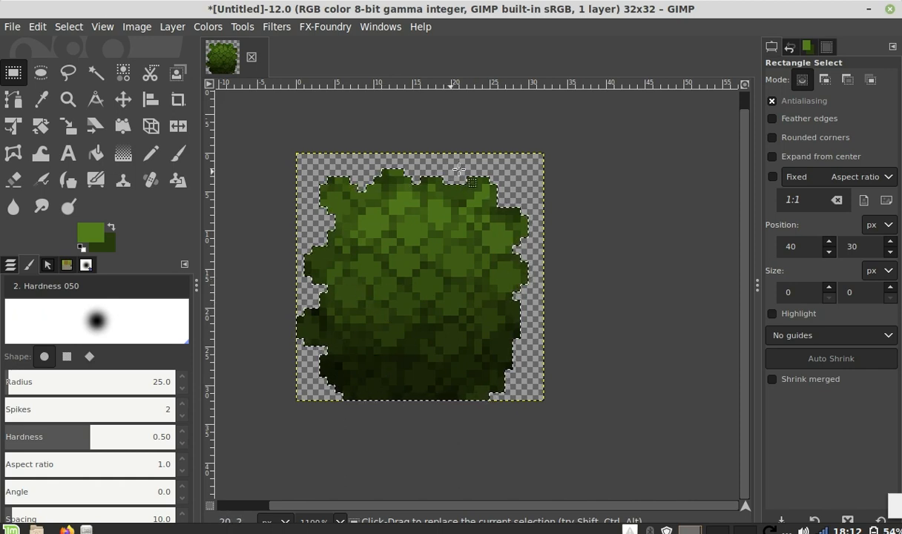
pyautogui.keyDown('ctrl'); pyautogui.scroll(-1, 481, 151); pyautogui.keyUp('ctrl')
pyautogui.keyDown('ctrl'); pyautogui.scroll(-4, 480, 151); pyautogui.keyUp('ctrl')
pyautogui.keyDown('ctrl'); pyautogui.scroll(1, 512, 182); pyautogui.keyUp('ctrl')
pyautogui.keyDown('ctrl'); pyautogui.scroll(4, 503, 185); pyautogui.keyUp('ctrl')
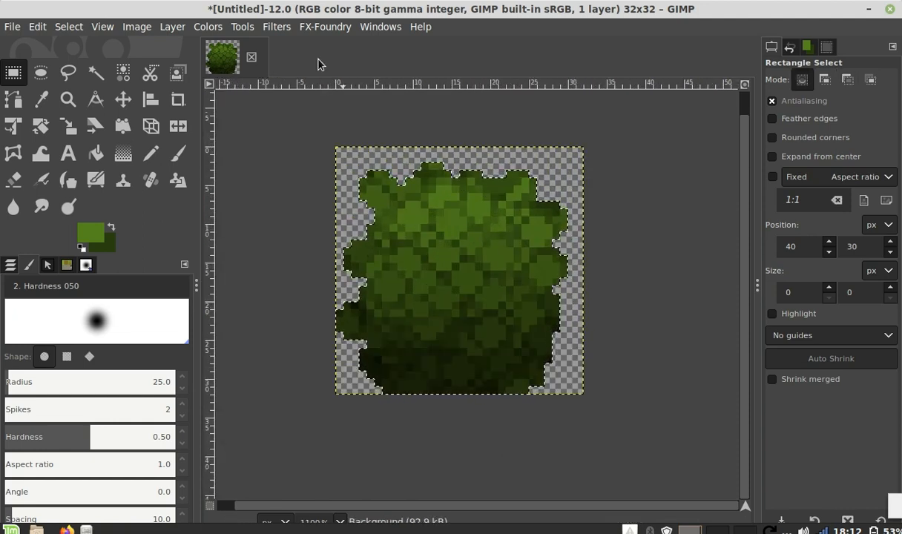
# Step: Apply CIE lch Noise to the selected bush with Dulling 7 and Lightness 21.22
pyautogui.click(284, 29)
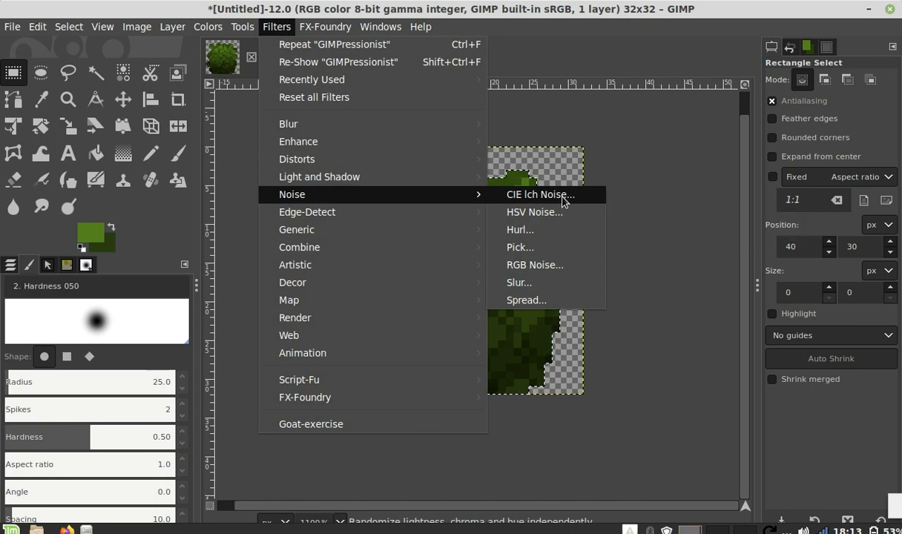
pyautogui.click(564, 198)
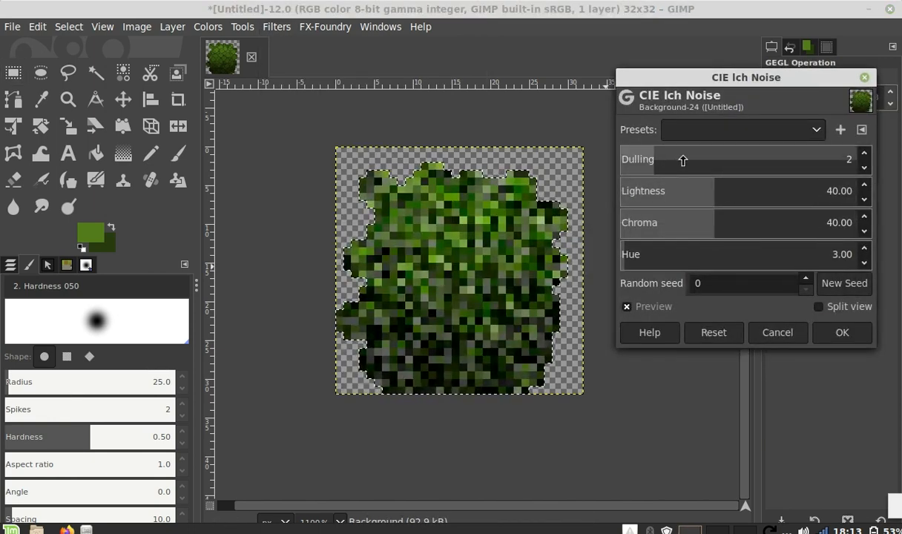
pyautogui.click(865, 154)
pyautogui.click(865, 153)
pyautogui.click(865, 153)
pyautogui.click(865, 154)
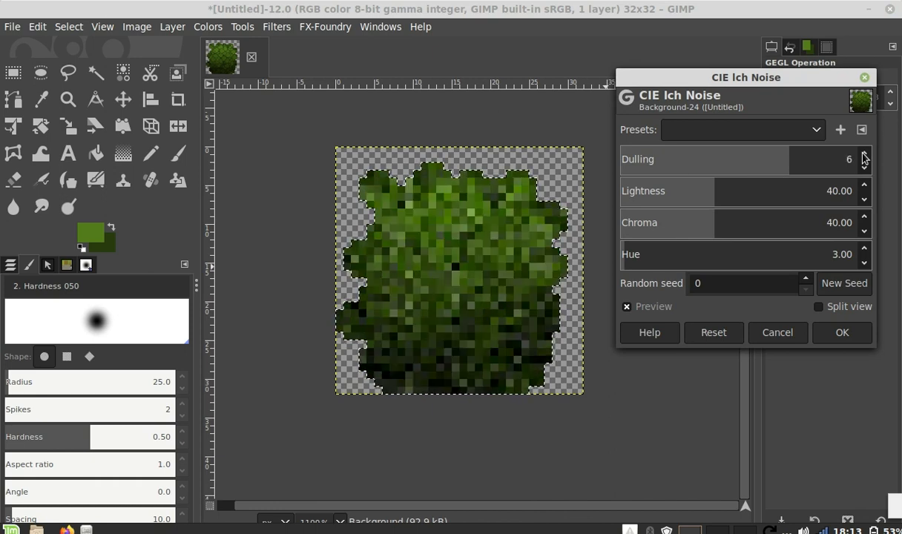
pyautogui.click(864, 154)
pyautogui.moveTo(694, 202)
pyautogui.mouseDown()
pyautogui.moveTo(660, 199)
pyautogui.moveTo(709, 197)
pyautogui.moveTo(649, 195)
pyautogui.moveTo(685, 203)
pyautogui.mouseUp()
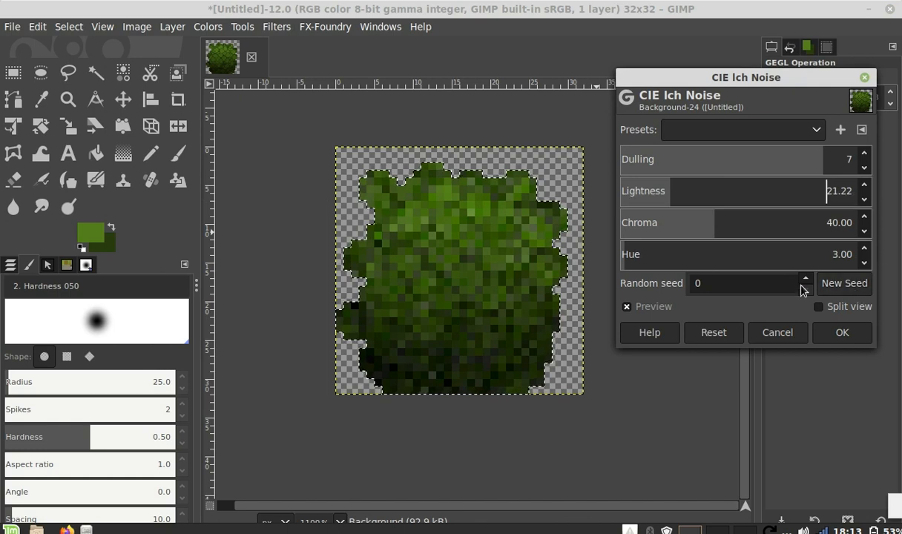
pyautogui.click(841, 334)
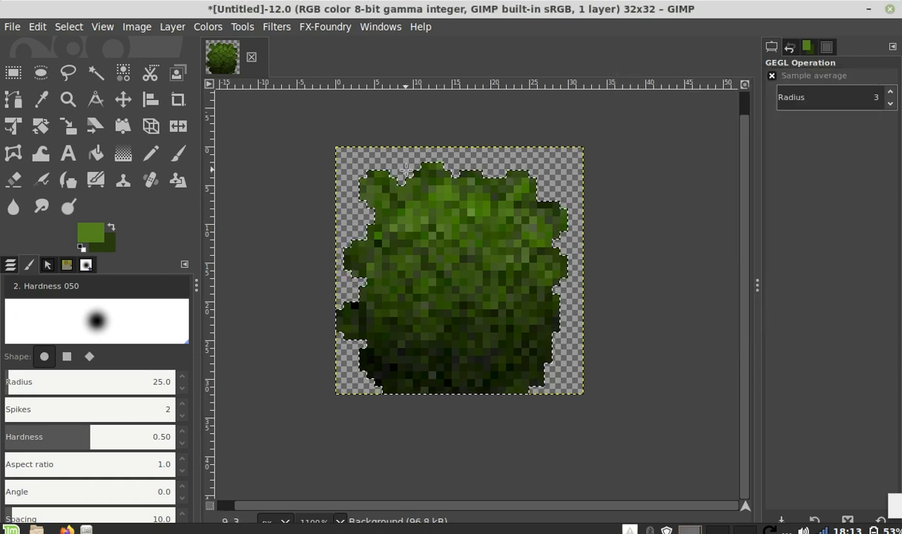
# Step: Set the foreground color to black, 000000
pyautogui.keyDown('ctrl'); pyautogui.scroll(-2, 406, 171); pyautogui.keyUp('ctrl')
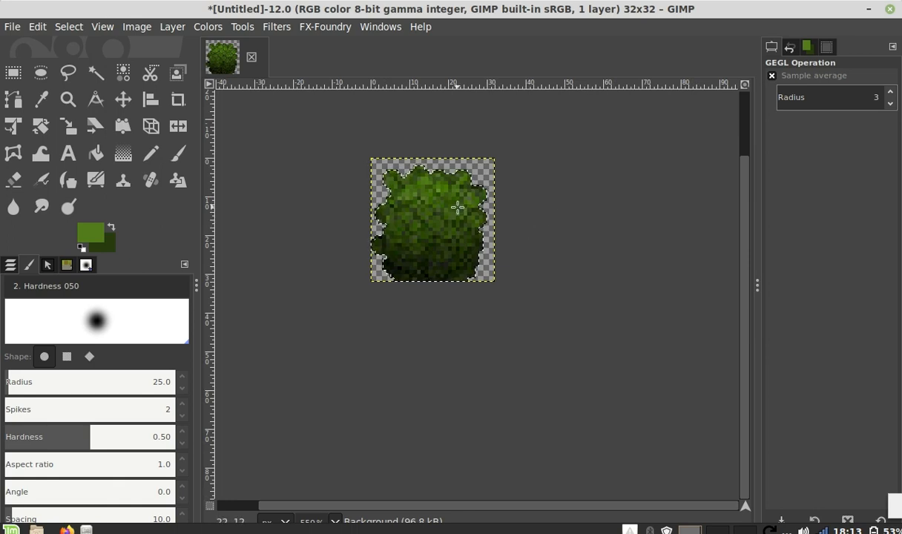
pyautogui.keyDown('ctrl'); pyautogui.scroll(2, 449, 189); pyautogui.keyUp('ctrl')
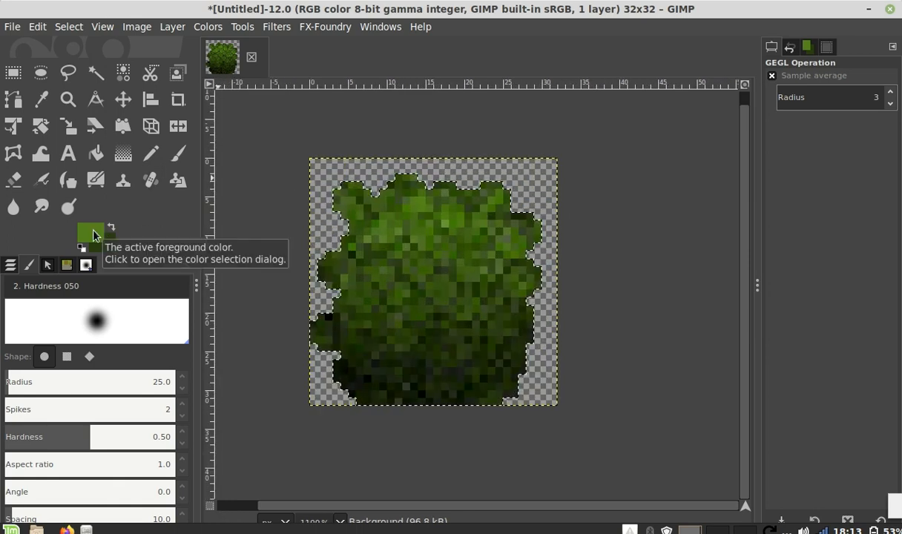
pyautogui.click(94, 236)
pyautogui.moveTo(81, 197); pyautogui.dragTo(151, 247)
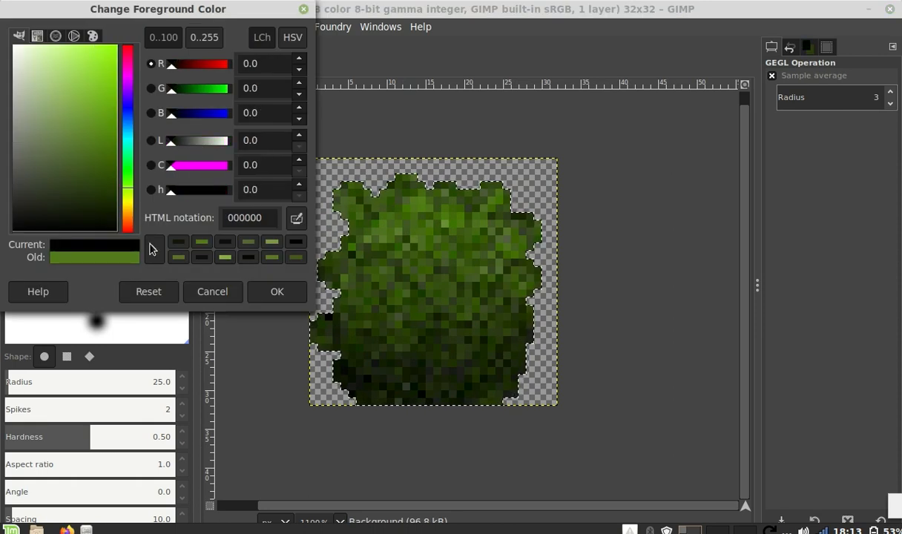
pyautogui.click(267, 291)
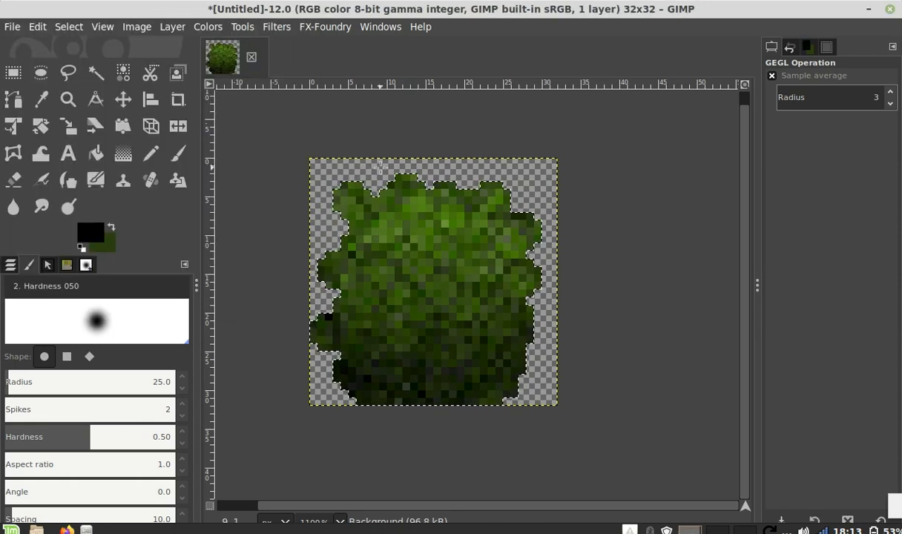
# Step: Outline the bush's upper edge in black with the Pencil at size 1, from about X 9 to X 25
pyautogui.scroll(2, 376, 168)
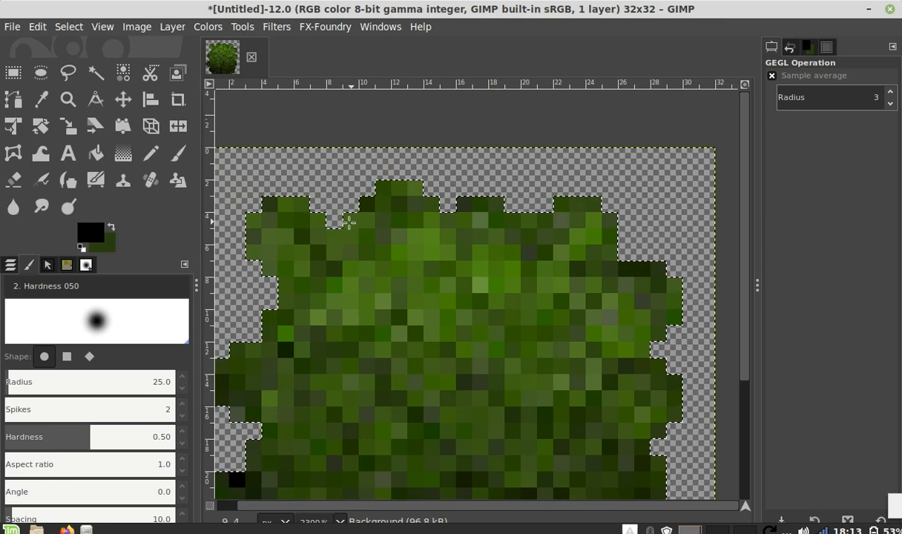
pyautogui.click(151, 153)
pyautogui.click(846, 175)
pyautogui.click(846, 174)
pyautogui.click(846, 174)
pyautogui.click(846, 174)
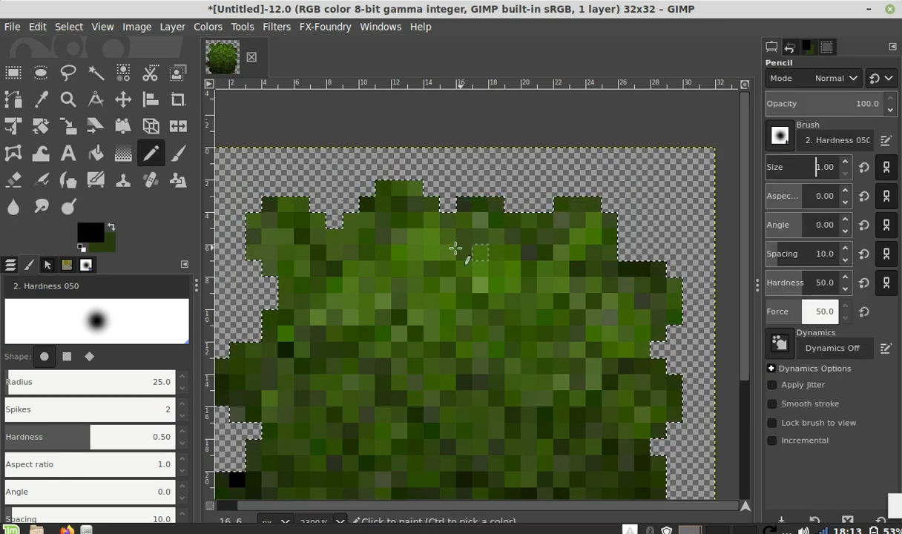
pyautogui.click(353, 229)
pyautogui.hotkey('ctrl', 'z')
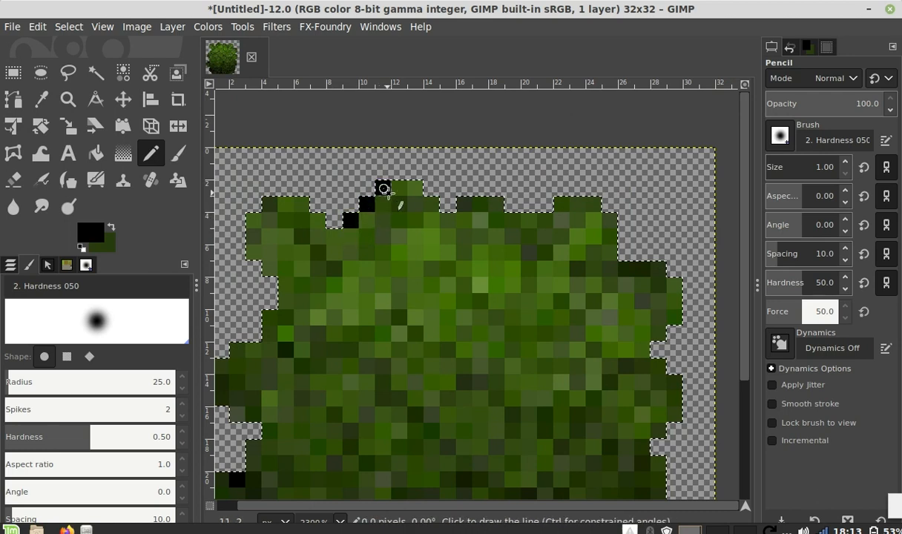
pyautogui.keyDown('shift'); pyautogui.click(415, 203); pyautogui.keyUp('shift')
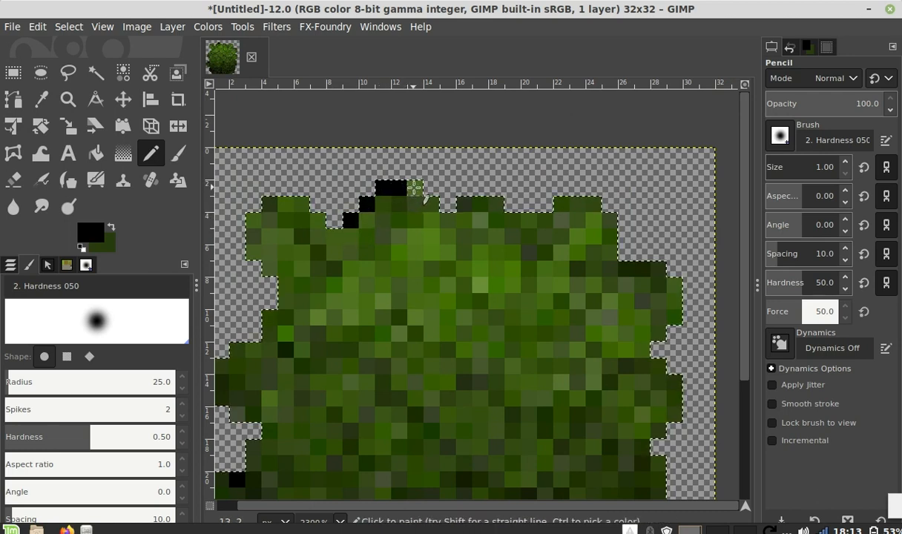
pyautogui.moveTo(465, 206); pyautogui.dragTo(495, 206)
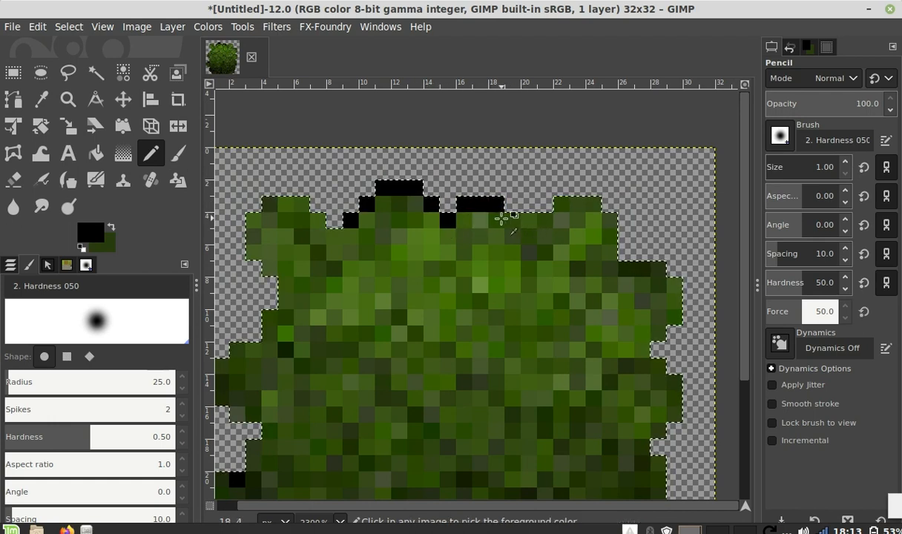
pyautogui.moveTo(512, 219); pyautogui.dragTo(597, 205)
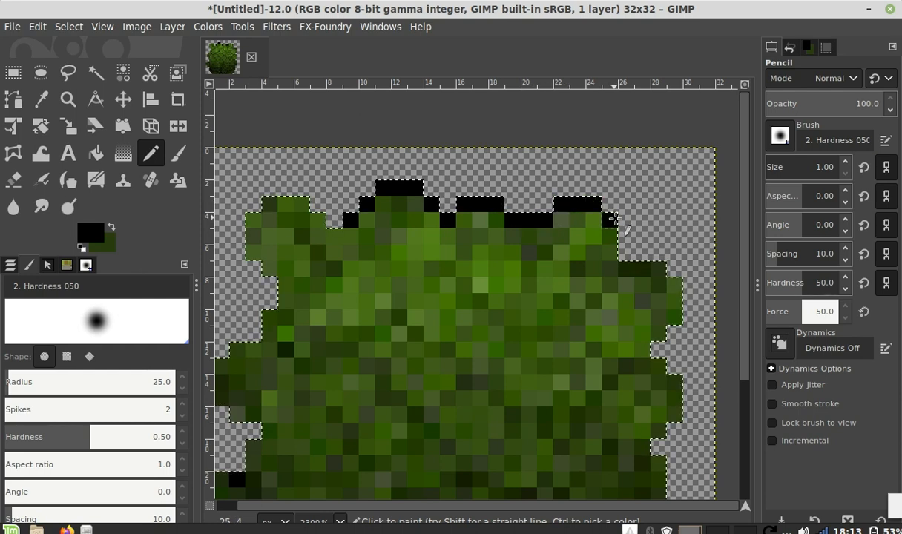
# Step: Continue the one-pixel black outline down the bush's right edge, from the upper-right corner to about Y 23
pyautogui.moveTo(614, 242)
pyautogui.mouseDown()
pyautogui.moveTo(631, 279)
pyautogui.moveTo(630, 264)
pyautogui.moveTo(681, 269)
pyautogui.moveTo(673, 319)
pyautogui.mouseUp()
pyautogui.click(630, 269)
pyautogui.keyDown('ctrl'); pyautogui.scroll(-3, 580, 253); pyautogui.keyUp('ctrl')
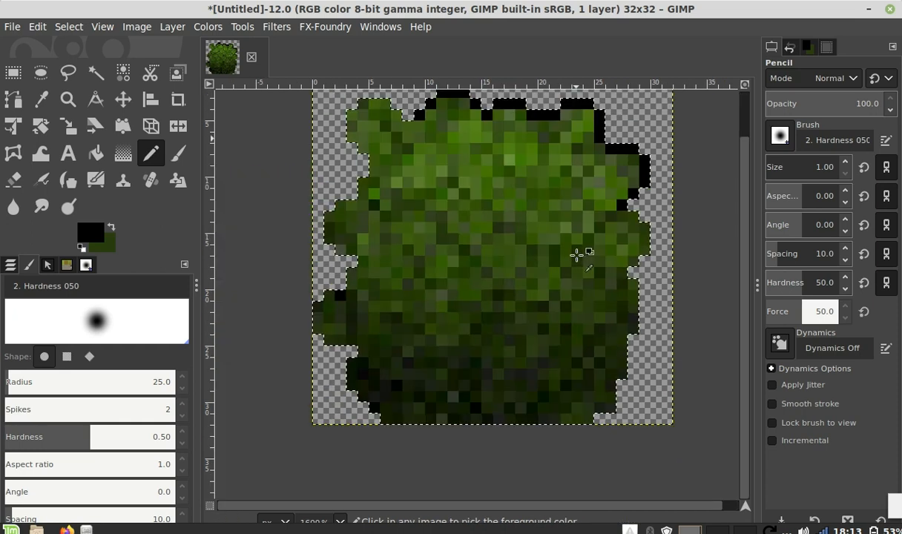
pyautogui.keyDown('ctrl'); pyautogui.scroll(2, 613, 248); pyautogui.keyUp('ctrl')
pyautogui.keyDown('ctrl'); pyautogui.scroll(2, 613, 247); pyautogui.keyUp('ctrl')
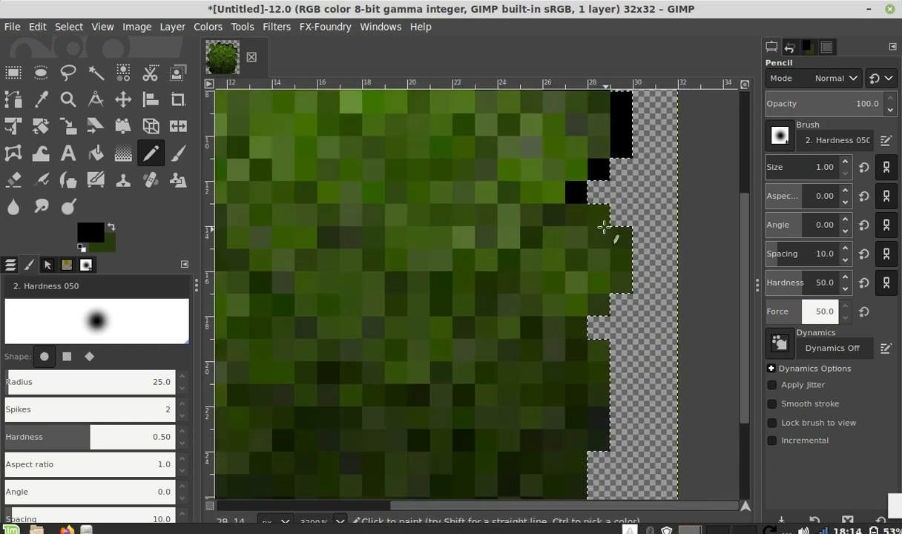
pyautogui.moveTo(623, 239)
pyautogui.mouseDown()
pyautogui.moveTo(622, 290)
pyautogui.moveTo(604, 307)
pyautogui.mouseUp()
pyautogui.hotkey('ctrl', 'z')
pyautogui.click(594, 304)
pyautogui.click(573, 327)
pyautogui.moveTo(595, 346); pyautogui.dragTo(601, 444)
# Step: Outline the bush's lower-right corner in black and draw black pixels along its bottom edge
pyautogui.keyDown('ctrl'); pyautogui.scroll(-3, 542, 289); pyautogui.keyUp('ctrl')
pyautogui.keyDown('ctrl'); pyautogui.scroll(2, 538, 350); pyautogui.keyUp('ctrl')
pyautogui.moveTo(570, 343); pyautogui.dragTo(569, 380)
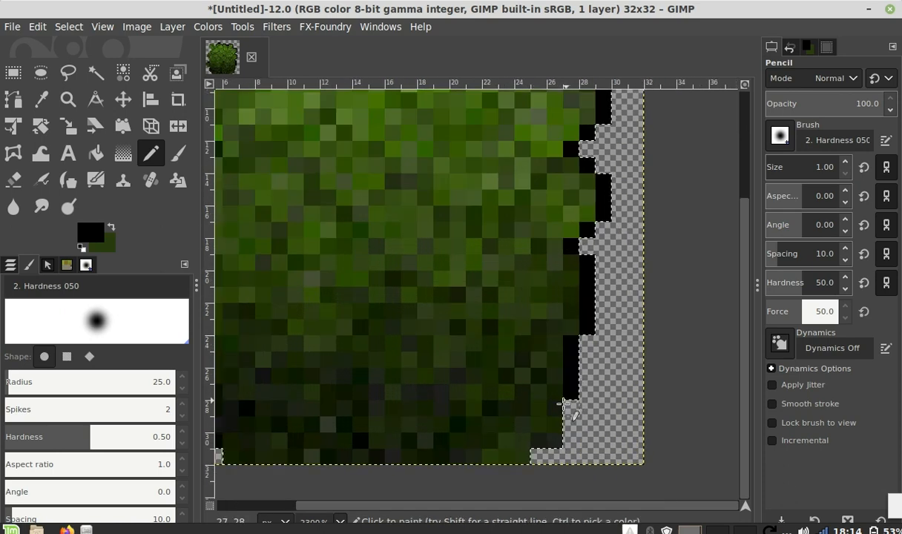
pyautogui.click(549, 410)
pyautogui.moveTo(518, 456)
pyautogui.mouseDown()
pyautogui.moveTo(486, 465)
pyautogui.moveTo(513, 463)
pyautogui.mouseUp()
pyautogui.keyDown('ctrl'); pyautogui.scroll(-3, 421, 348); pyautogui.keyUp('ctrl')
pyautogui.keyDown('ctrl'); pyautogui.scroll(3, 340, 368); pyautogui.keyUp('ctrl')
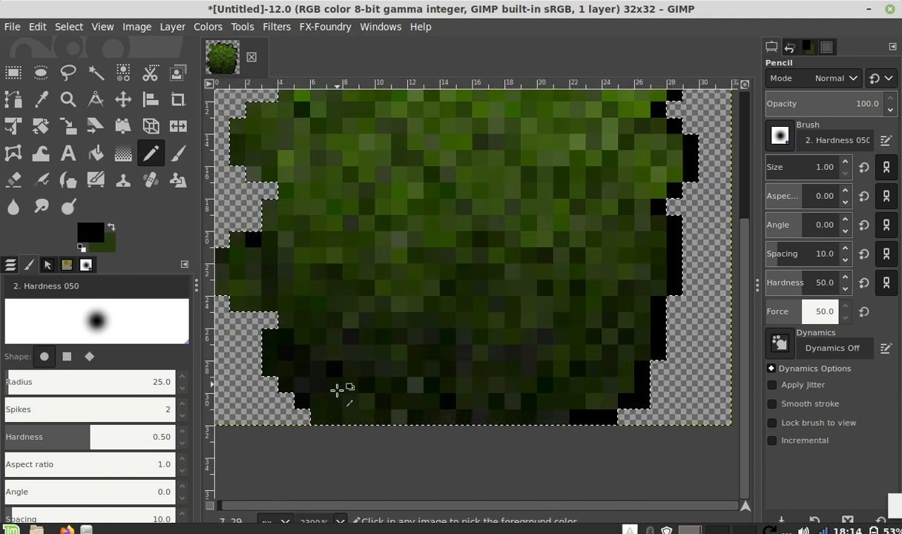
pyautogui.moveTo(318, 417)
pyautogui.mouseDown()
pyautogui.moveTo(371, 429)
pyautogui.moveTo(382, 391)
pyautogui.moveTo(415, 414)
pyautogui.mouseUp()
pyautogui.moveTo(464, 385)
pyautogui.mouseDown()
pyautogui.moveTo(513, 383)
pyautogui.moveTo(517, 415)
pyautogui.mouseUp()
# Step: Outline the bush's left edge in black from the lower-left corner up to the upper edge, closing the outline
pyautogui.moveTo(283, 383)
pyautogui.mouseDown()
pyautogui.moveTo(267, 339)
pyautogui.moveTo(282, 332)
pyautogui.moveTo(283, 314)
pyautogui.moveTo(294, 315)
pyautogui.moveTo(258, 315)
pyautogui.moveTo(244, 266)
pyautogui.moveTo(282, 253)
pyautogui.moveTo(306, 198)
pyautogui.moveTo(262, 177)
pyautogui.mouseUp()
pyautogui.scroll(-2, 305, 290)
pyautogui.scroll(2, 292, 288)
pyautogui.scroll(-2, 324, 215)
pyautogui.scroll(3, 325, 160)
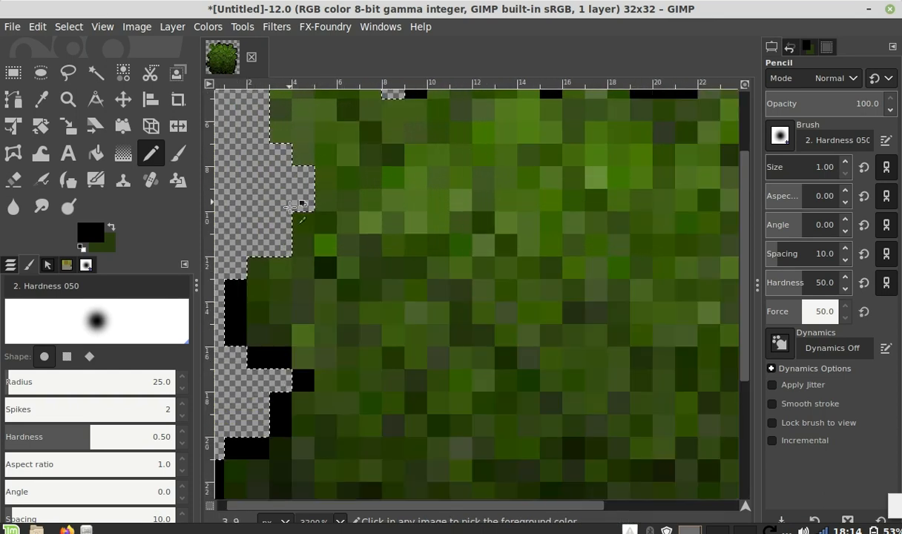
pyautogui.moveTo(261, 266)
pyautogui.mouseDown()
pyautogui.moveTo(284, 265)
pyautogui.moveTo(306, 245)
pyautogui.moveTo(324, 215)
pyautogui.moveTo(326, 185)
pyautogui.mouseUp()
pyautogui.scroll(-3, 357, 262)
pyautogui.scroll(3, 349, 217)
pyautogui.moveTo(304, 248)
pyautogui.mouseDown()
pyautogui.moveTo(278, 227)
pyautogui.moveTo(278, 189)
pyautogui.moveTo(307, 167)
pyautogui.moveTo(348, 167)
pyautogui.moveTo(386, 201)
pyautogui.mouseUp()
# Step: Draw two short black leaf arcs inside the bush's upper middle, near X 15, Y 7 and X 12, Y 10
pyautogui.scroll(-4, 424, 197)
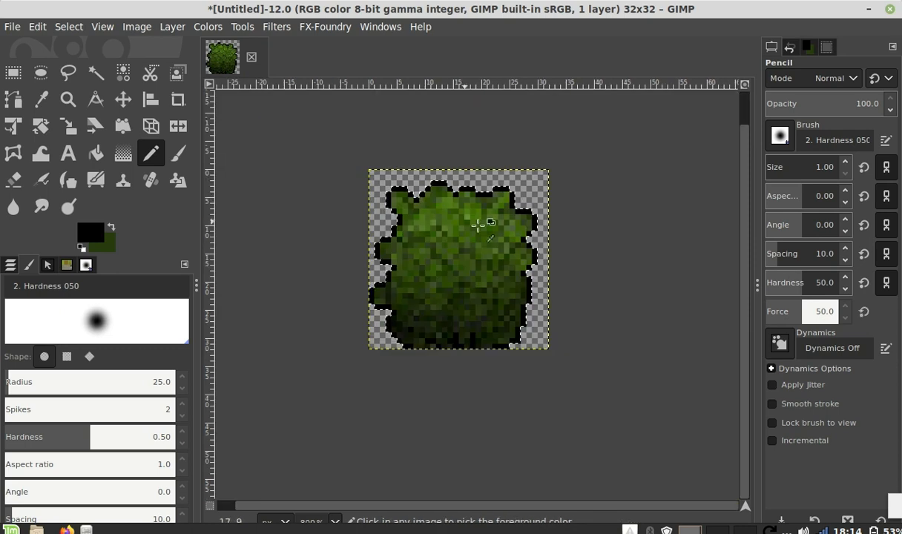
pyautogui.scroll(1, 486, 228)
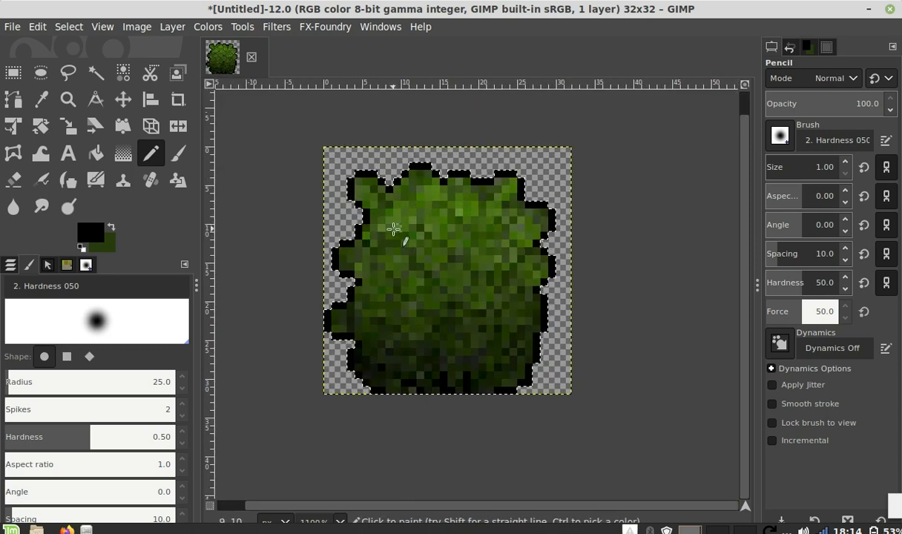
pyautogui.scroll(-3, 401, 225)
pyautogui.scroll(5, 402, 225)
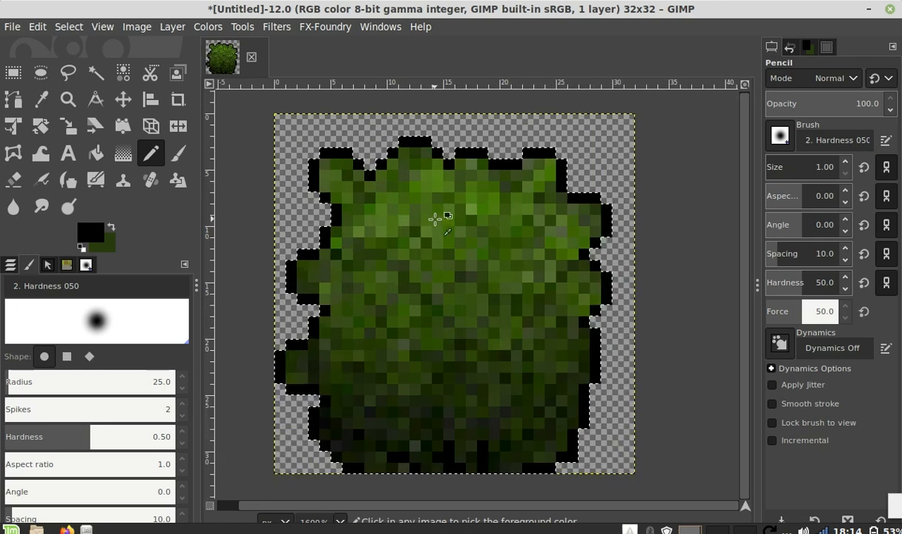
pyautogui.moveTo(439, 195)
pyautogui.mouseDown()
pyautogui.moveTo(439, 187)
pyautogui.moveTo(488, 222)
pyautogui.mouseUp()
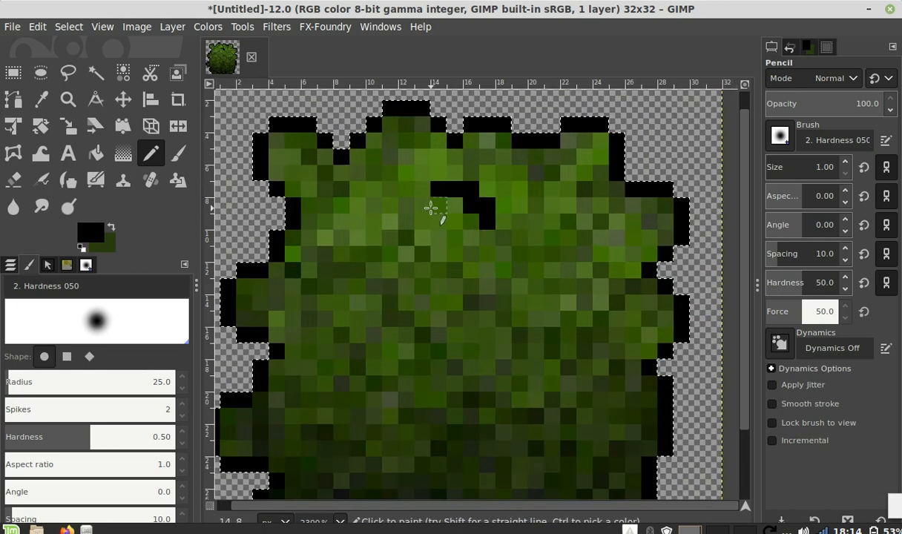
pyautogui.moveTo(379, 247); pyautogui.dragTo(433, 256)
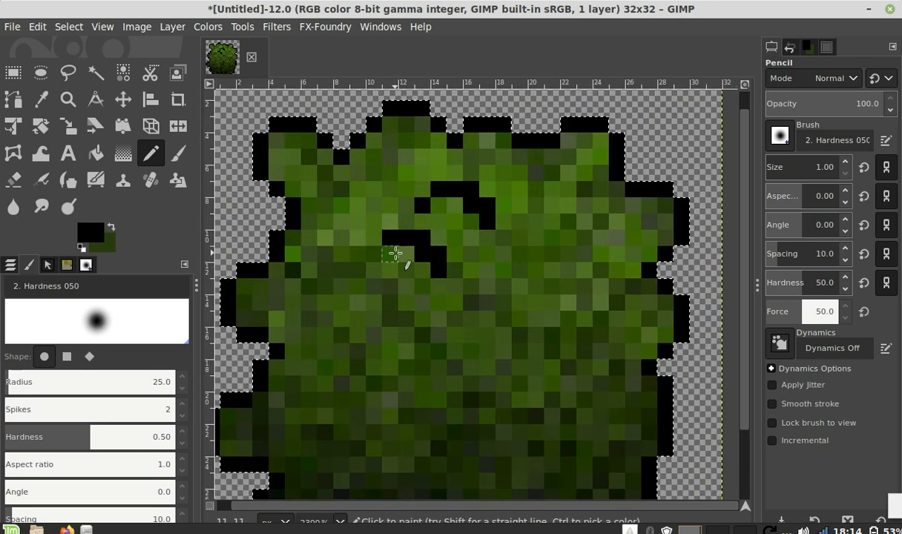
# Step: Undo a misplaced left-side stroke and draw two black leaf arcs on the bush's right side, near Y 9 and Y 15
pyautogui.moveTo(293, 292)
pyautogui.mouseDown()
pyautogui.moveTo(320, 277)
pyautogui.moveTo(340, 288)
pyautogui.mouseUp()
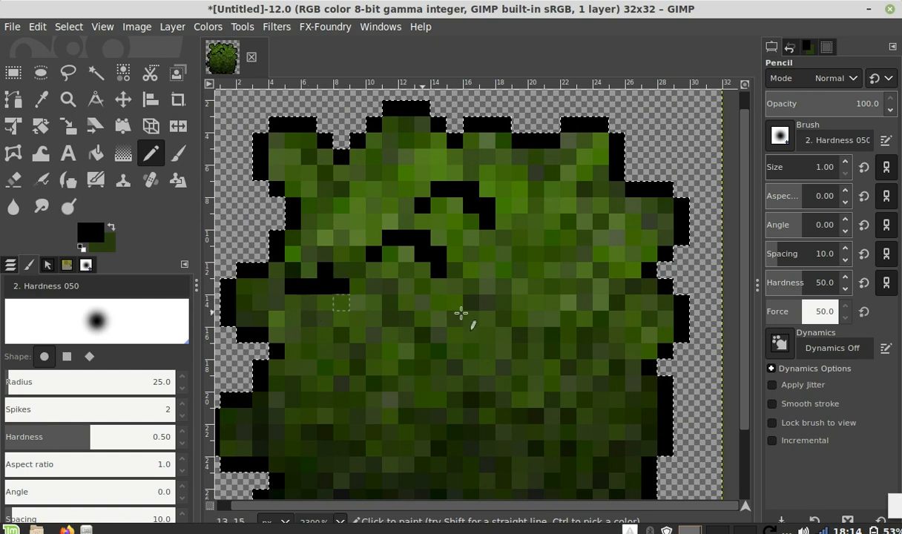
pyautogui.hotkey('ctrl', 'z')
pyautogui.moveTo(556, 221); pyautogui.dragTo(596, 237)
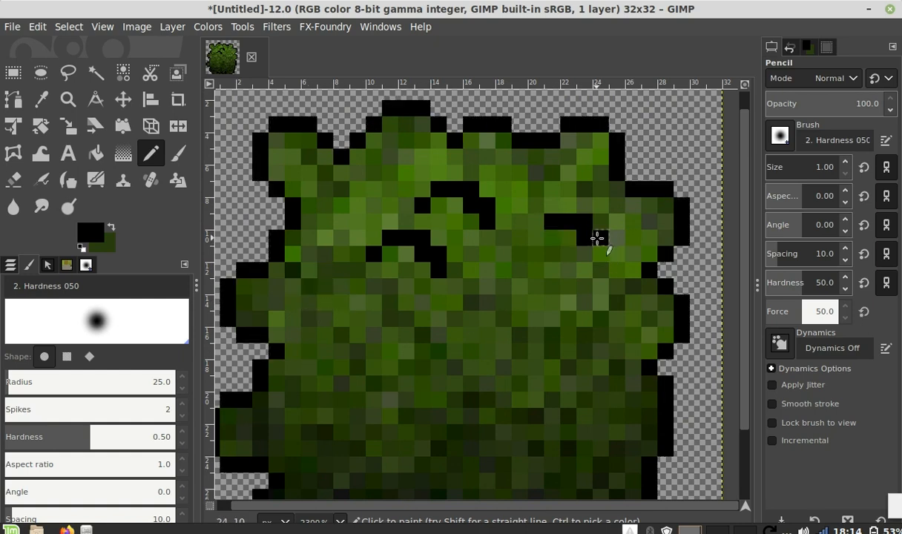
pyautogui.moveTo(552, 320); pyautogui.dragTo(596, 349)
# Step: Draw a short black leaf arc on the bush's left side, from about X 6 to X 10 near Y 15
pyautogui.scroll(-3, 359, 318)
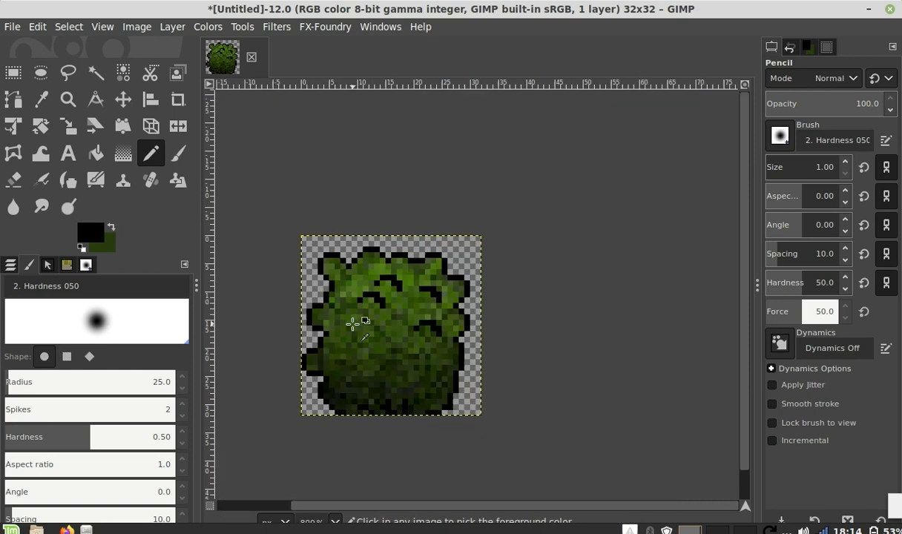
pyautogui.scroll(3, 326, 323)
pyautogui.moveTo(331, 320); pyautogui.dragTo(400, 312)
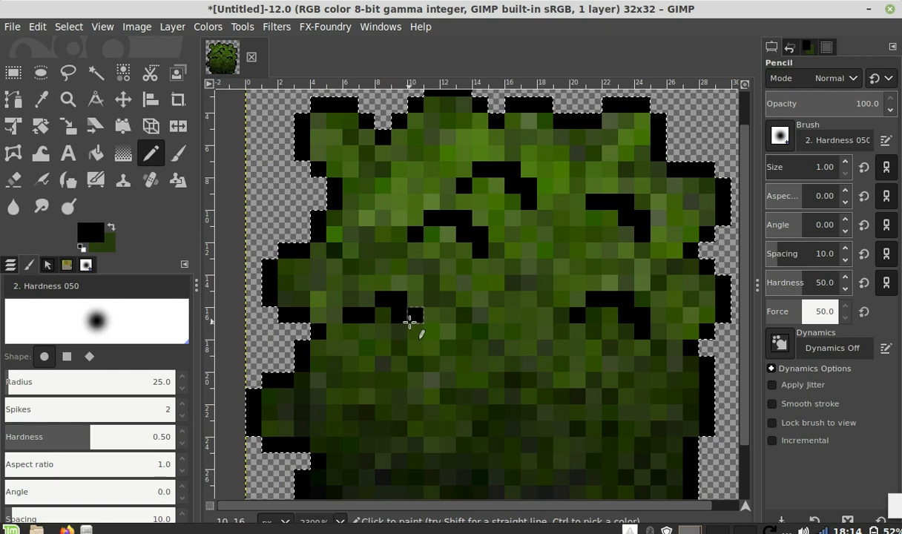
# Step: Draw two black leaf arcs in the bush's lower half, near X 19, Y 20 and X 10, Y 22
pyautogui.scroll(-3, 497, 345)
pyautogui.scroll(2, 498, 345)
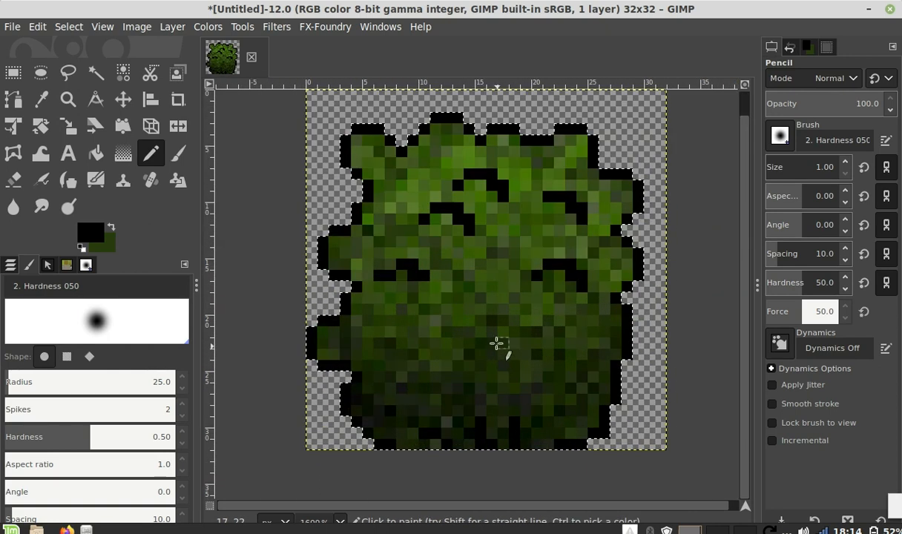
pyautogui.hotkey('ctrl', 'z')
pyautogui.moveTo(514, 333)
pyautogui.mouseDown()
pyautogui.moveTo(536, 324)
pyautogui.moveTo(551, 343)
pyautogui.mouseUp()
pyautogui.scroll(2, 523, 351)
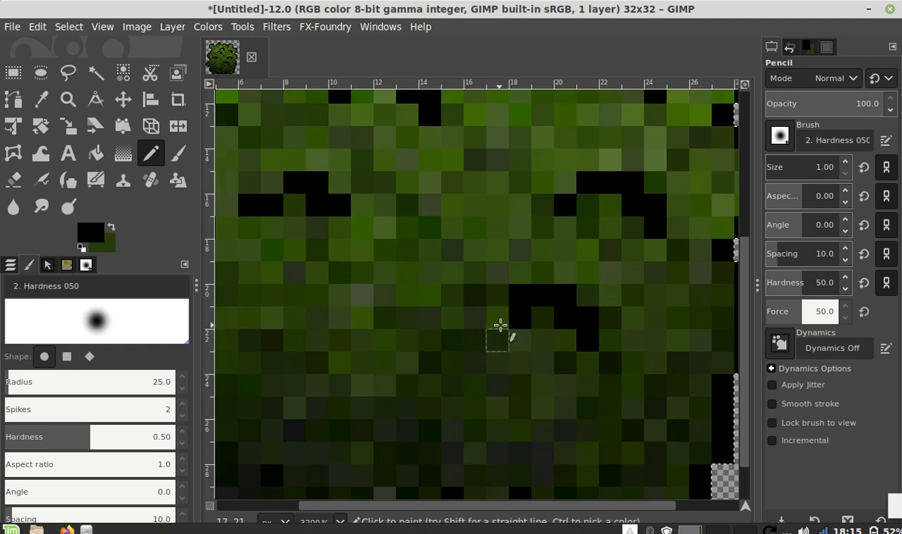
pyautogui.scroll(-2, 279, 364)
pyautogui.scroll(1, 363, 355)
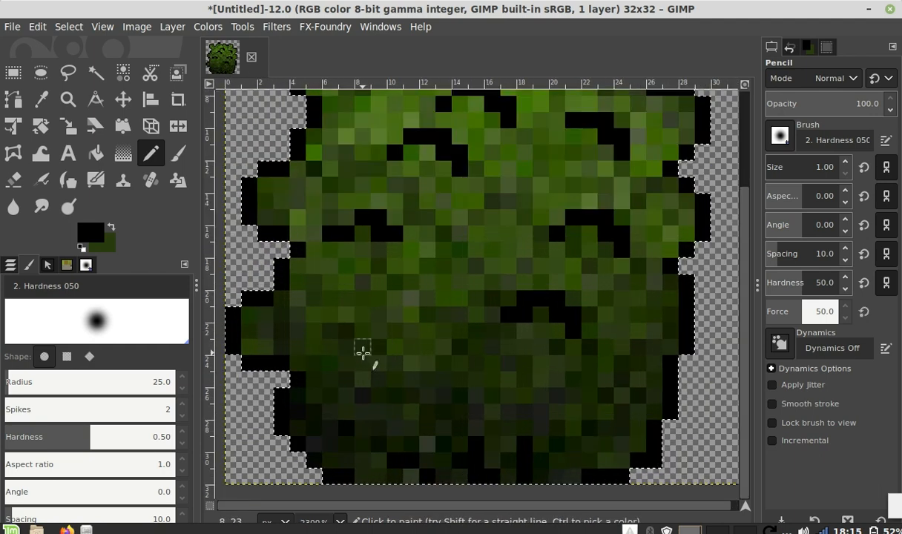
pyautogui.moveTo(350, 343); pyautogui.dragTo(395, 330)
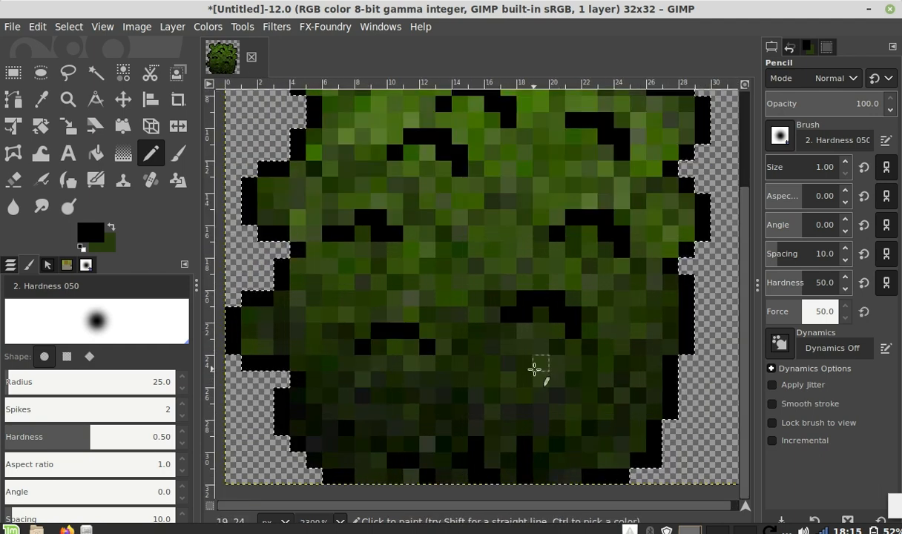
pyautogui.scroll(-5, 519, 369)
pyautogui.scroll(4, 543, 334)
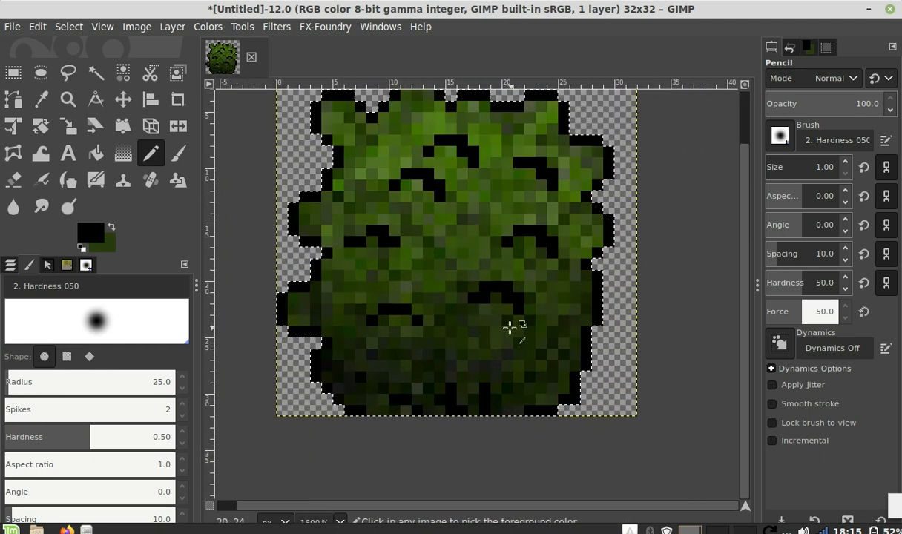
# Step: Add black pixels inside the bush's upper edge near X 14, Y 5 and X 22, Y 5, and a leaf arc from X 8 to X 11
pyautogui.scroll(-3, 522, 338)
pyautogui.scroll(4, 519, 312)
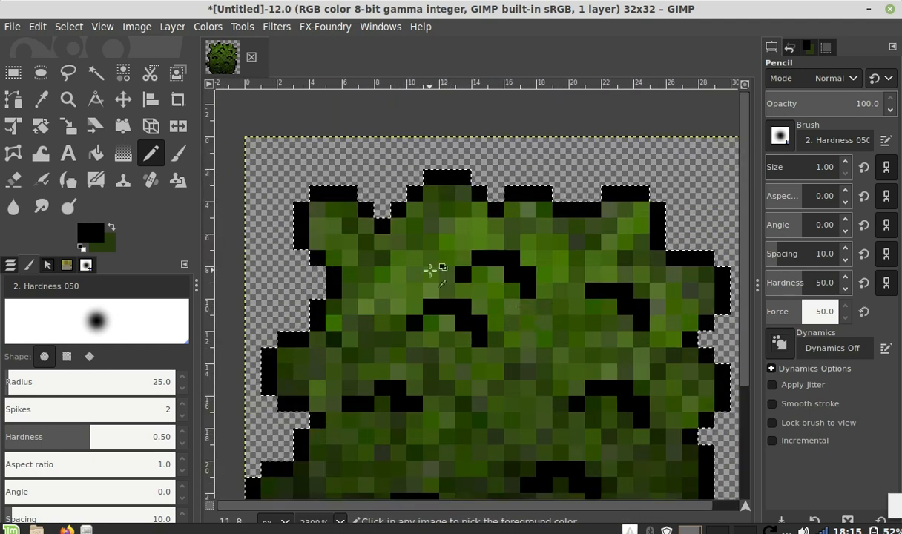
pyautogui.scroll(1, 430, 271)
pyautogui.scroll(-1, 389, 244)
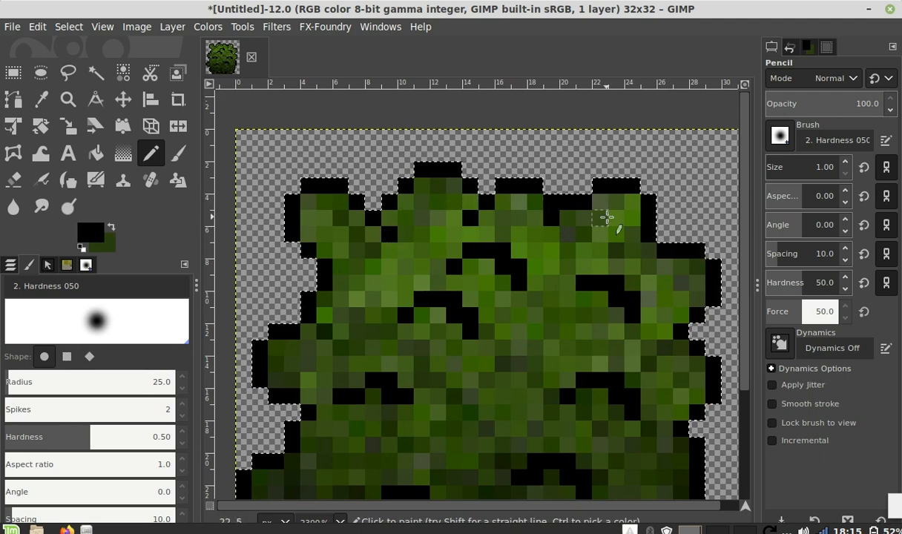
pyautogui.scroll(-4, 429, 226)
pyautogui.scroll(4, 460, 208)
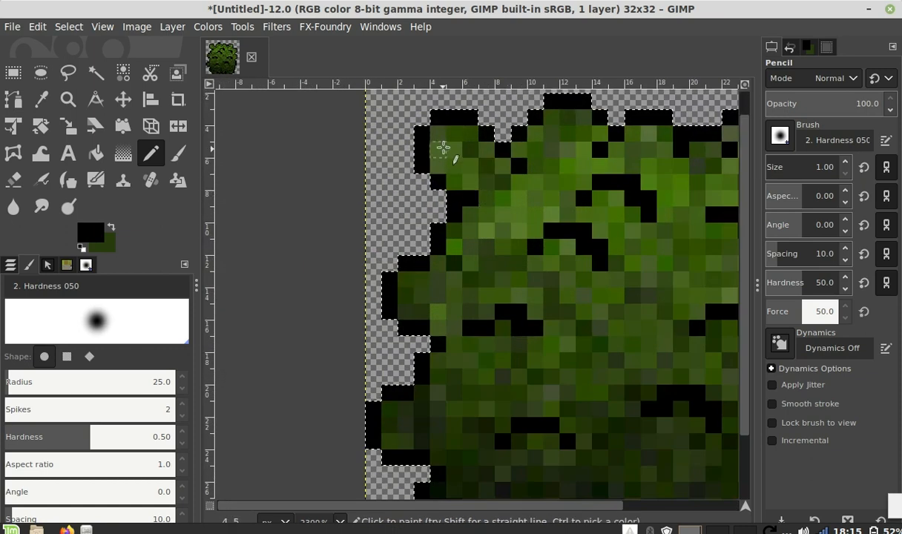
pyautogui.scroll(-4, 415, 194)
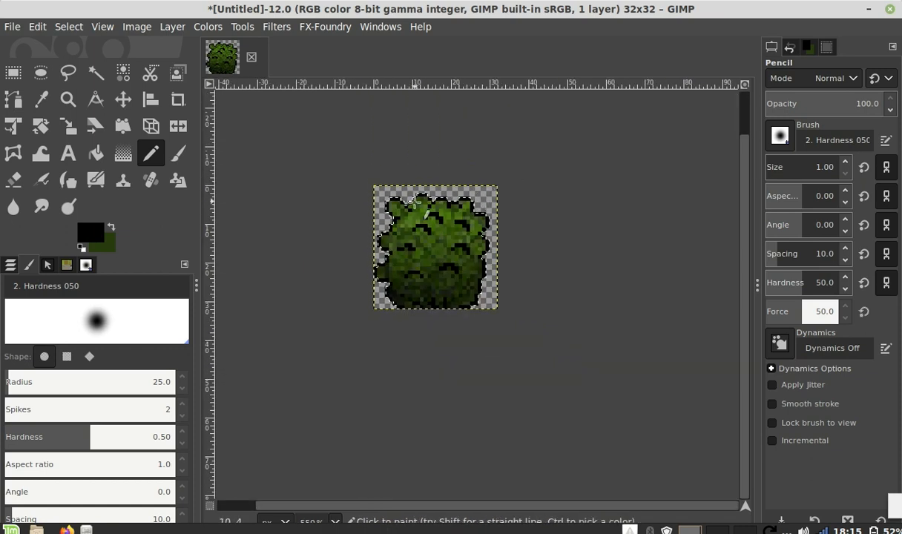
pyautogui.scroll(4, 416, 199)
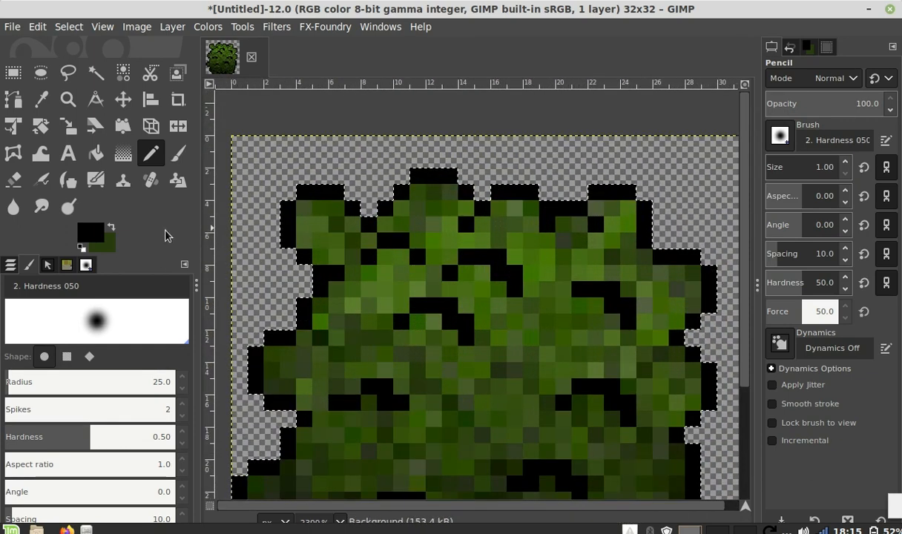
# Step: Swap the foreground and background colours and set the foreground to light green 629026
pyautogui.click(88, 231)
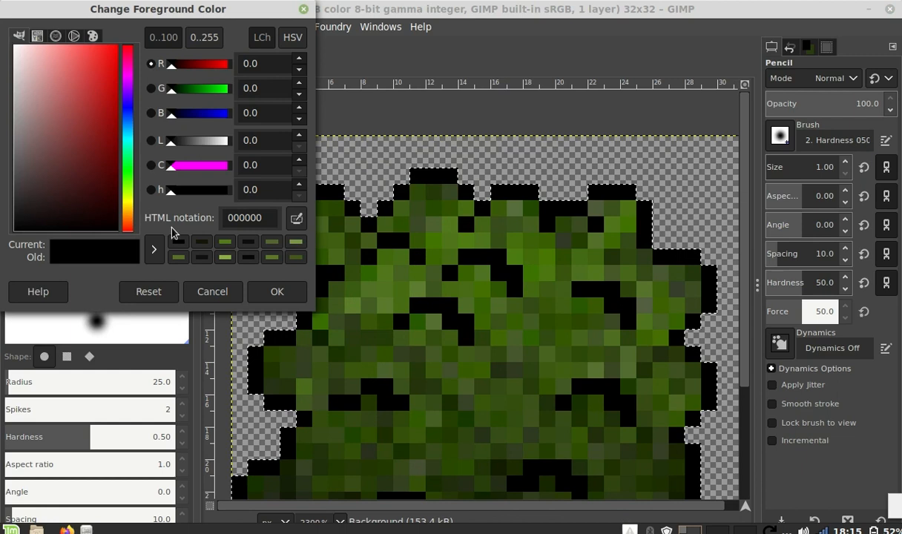
pyautogui.click(228, 288)
pyautogui.click(111, 227)
pyautogui.click(91, 232)
pyautogui.moveTo(90, 135)
pyautogui.mouseDown()
pyautogui.moveTo(88, 100)
pyautogui.moveTo(98, 119)
pyautogui.moveTo(92, 132)
pyautogui.mouseUp()
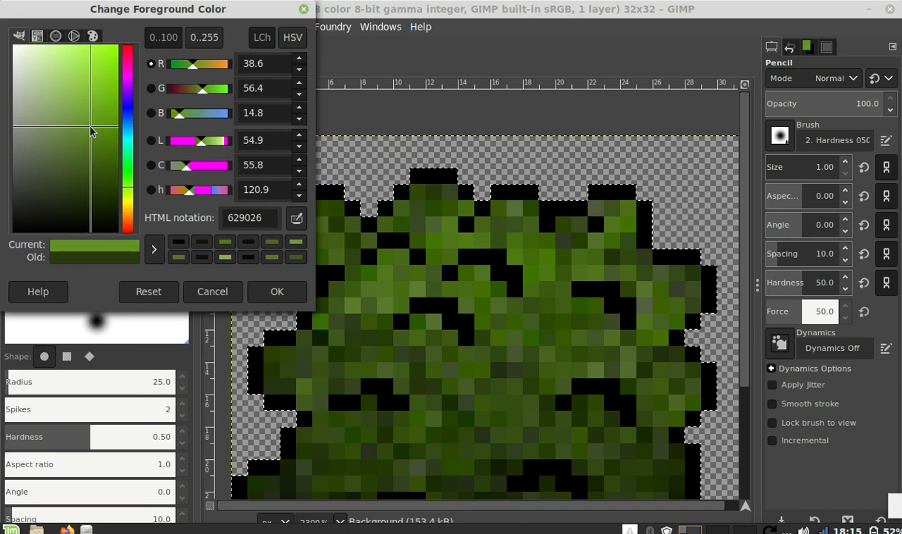
pyautogui.click(286, 289)
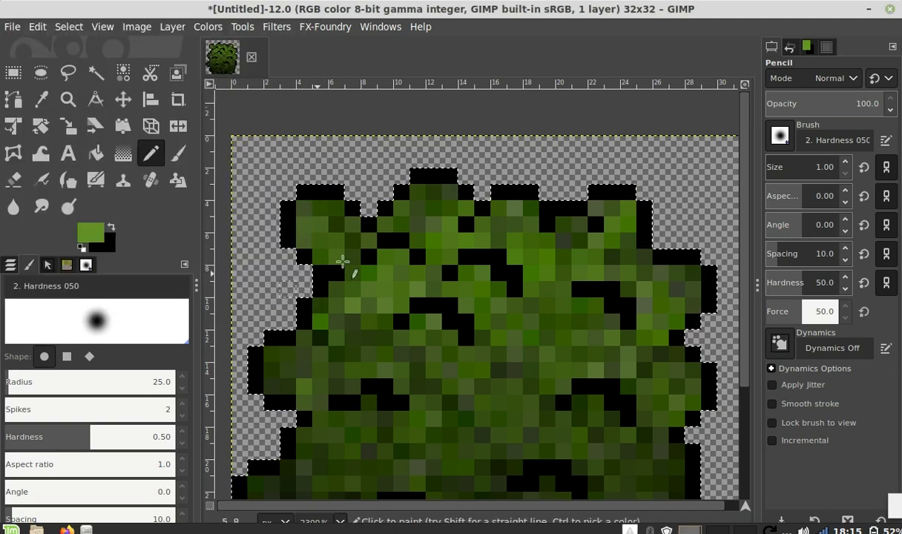
# Step: Paint light green highlights just inside the bush's upper outline, from the upper-left lobe across to the right lobe near X 27, Y 8
pyautogui.click(311, 209)
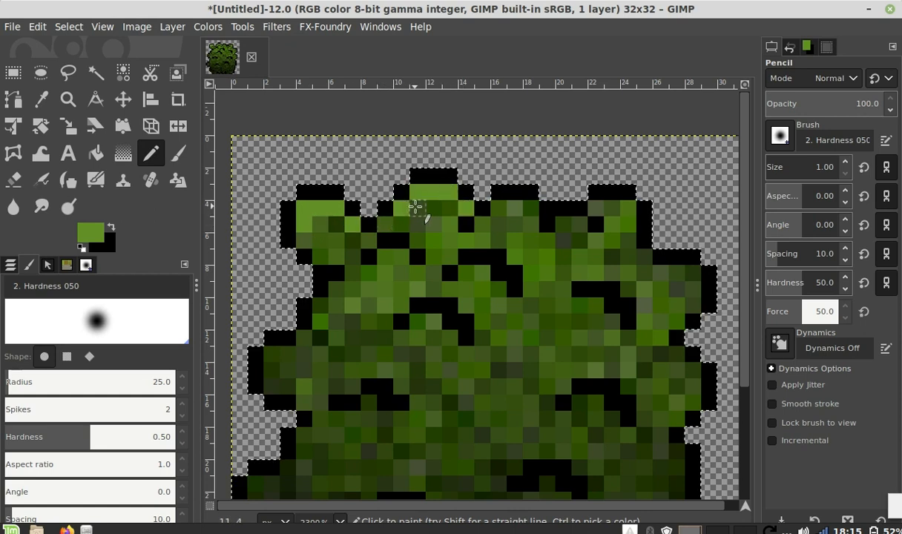
pyautogui.click(509, 205)
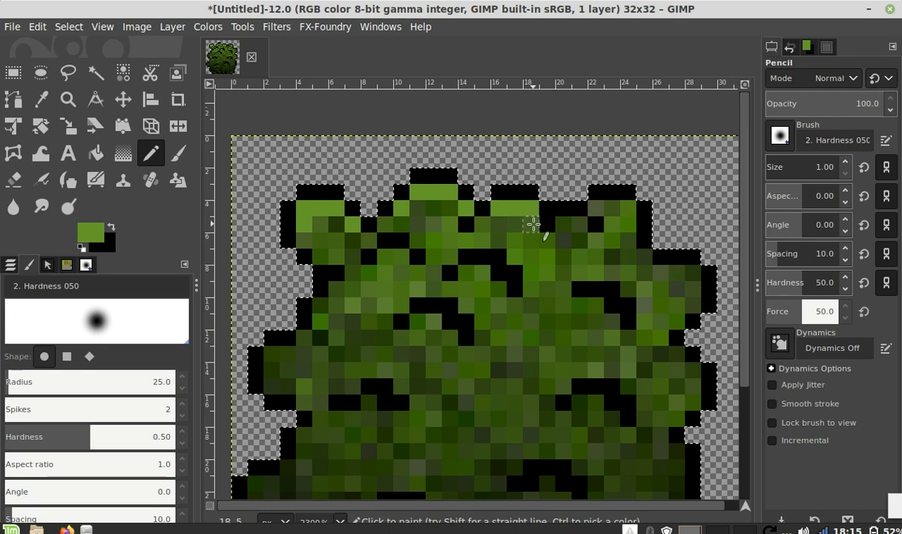
pyautogui.click(598, 202)
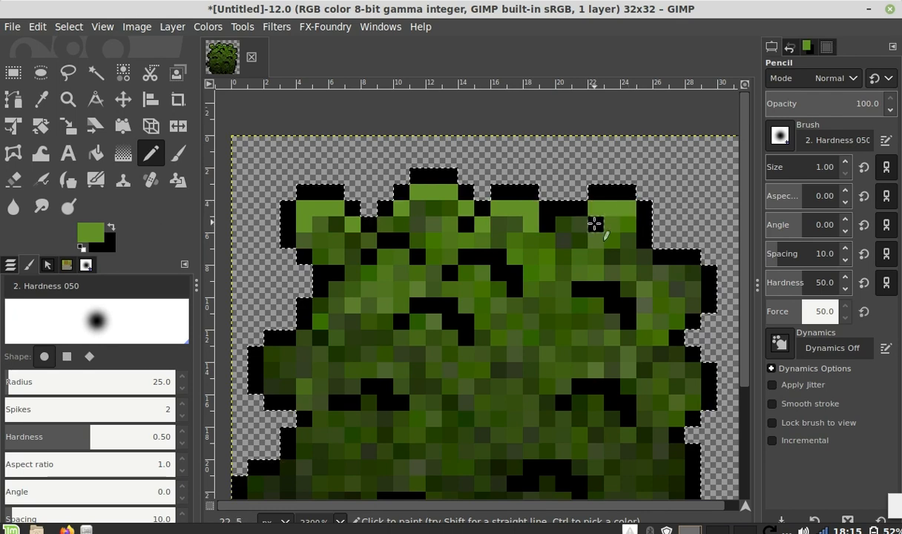
pyautogui.moveTo(565, 223); pyautogui.dragTo(583, 223)
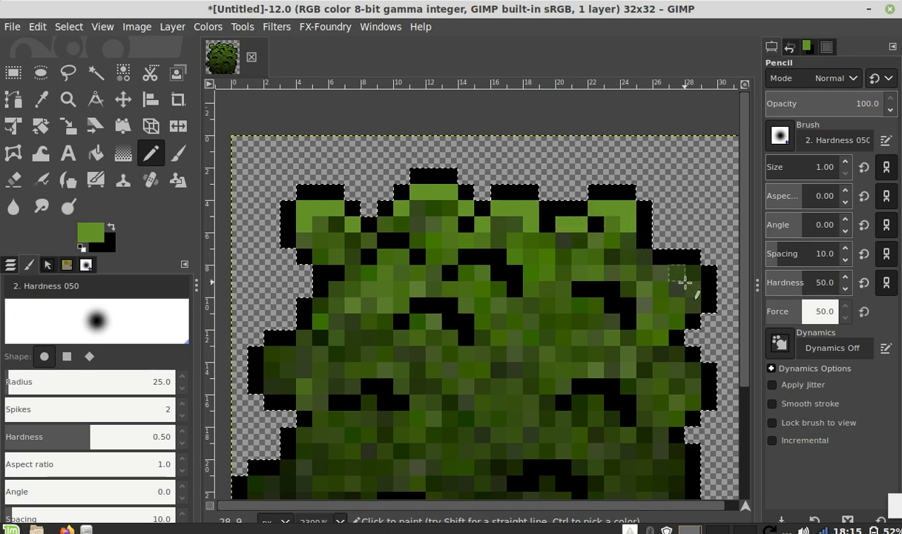
pyautogui.moveTo(667, 271); pyautogui.dragTo(694, 276)
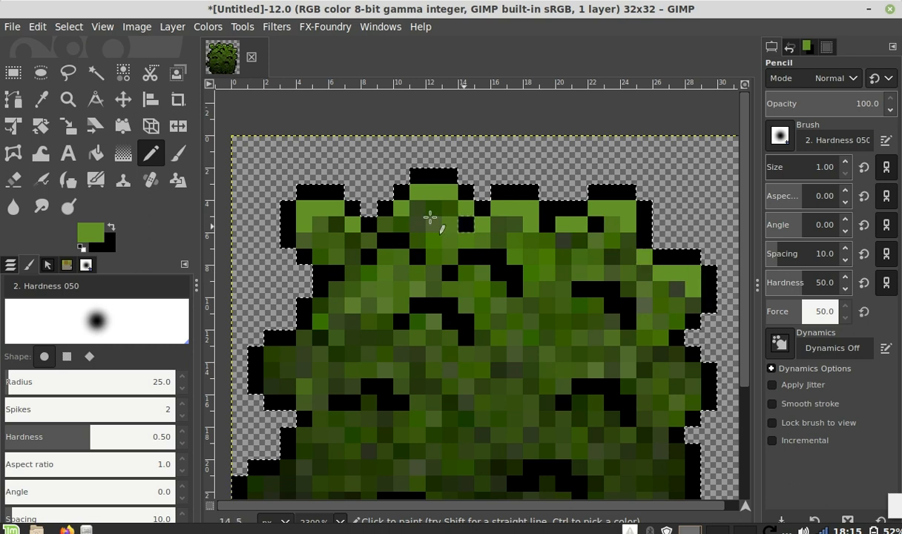
# Step: Paint light green highlights under the two upper leaf arcs, near X 9, Y 7 and X 15, Y 8
pyautogui.scroll(-4, 609, 247)
pyautogui.scroll(4, 377, 209)
pyautogui.moveTo(483, 235)
pyautogui.mouseDown()
pyautogui.moveTo(511, 249)
pyautogui.moveTo(463, 253)
pyautogui.moveTo(589, 263)
pyautogui.mouseUp()
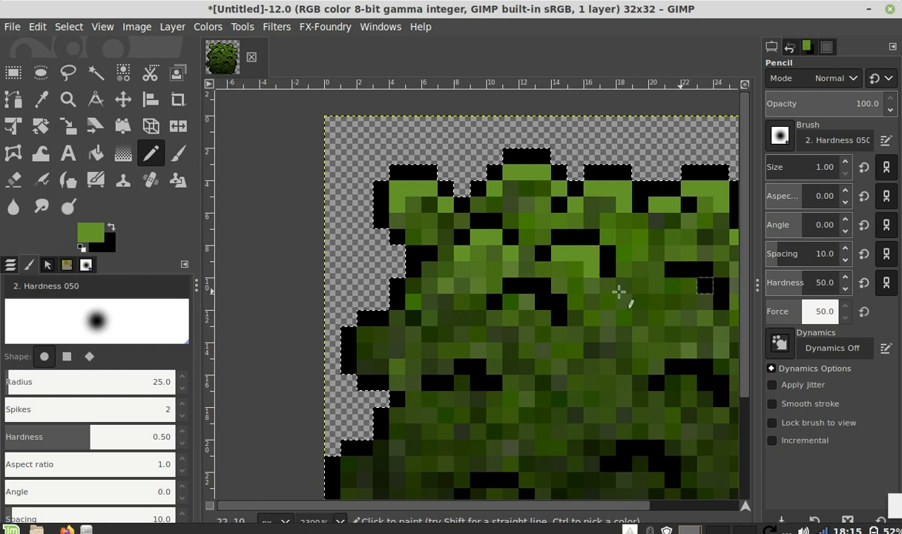
# Step: Paint light green highlights under the leaf arcs near X 22, Y 10 and X 11, Y 11
pyautogui.scroll(-3, 712, 290)
pyautogui.scroll(4, 500, 265)
pyautogui.scroll(-2, 546, 227)
pyautogui.scroll(2, 626, 288)
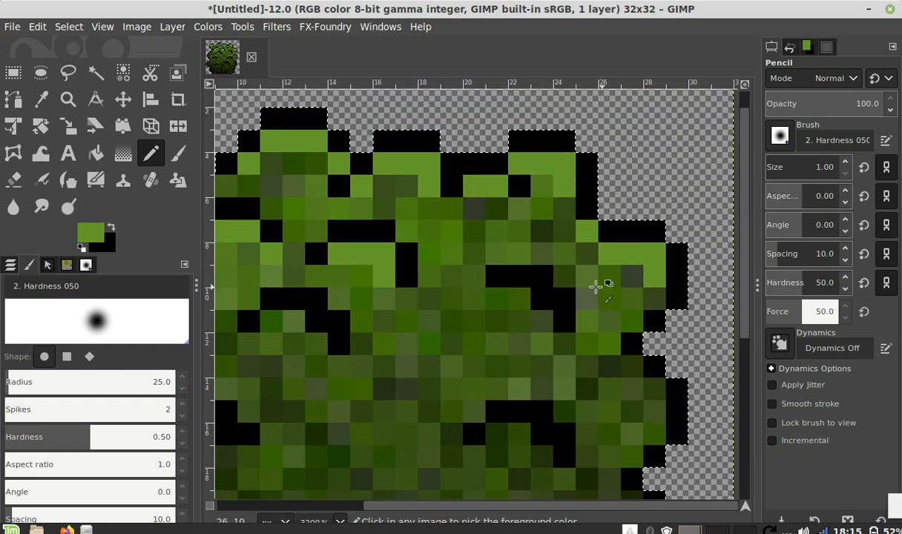
pyautogui.moveTo(496, 298); pyautogui.dragTo(517, 297)
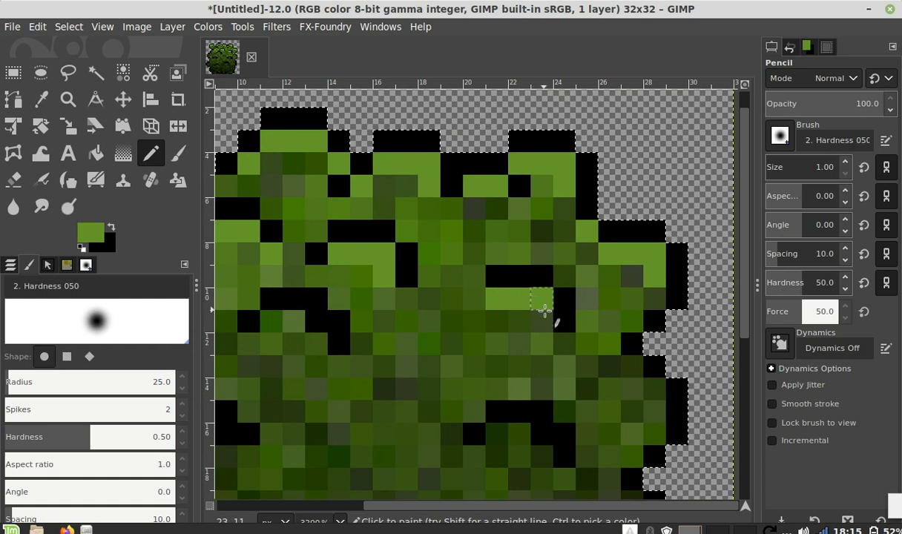
pyautogui.scroll(-1, 383, 318)
pyautogui.scroll(2, 361, 267)
pyautogui.moveTo(359, 252); pyautogui.dragTo(388, 248)
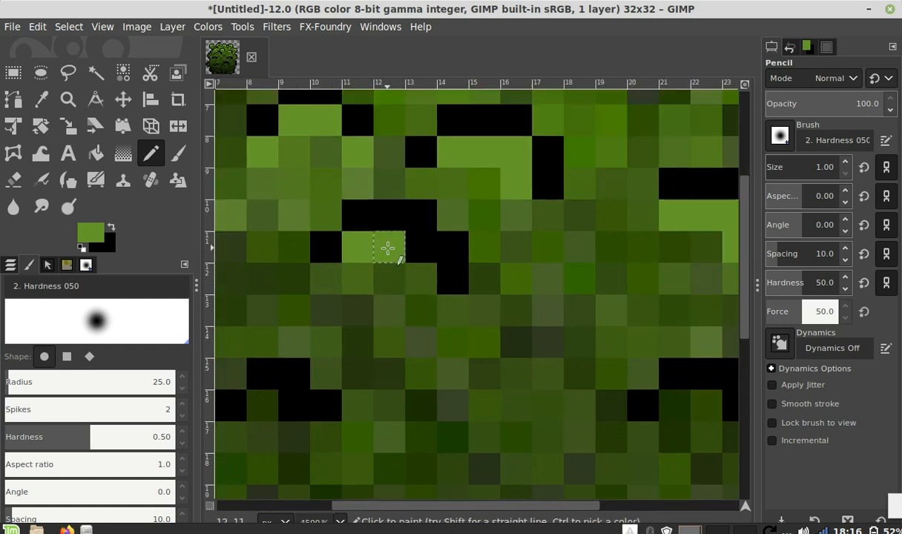
# Step: Try light green highlights under the leaf arc on the bush's left side, from X 6 to X 10 near Y 17
pyautogui.scroll(-7, 475, 231)
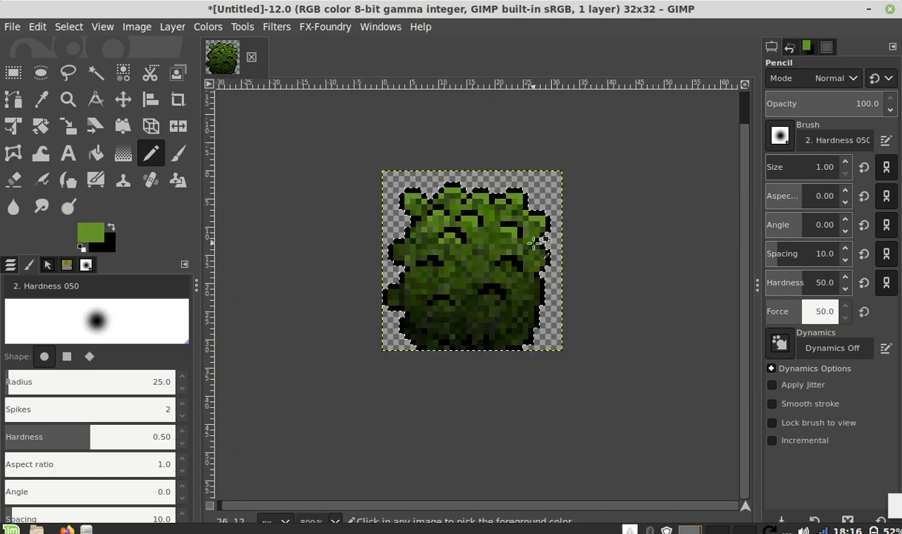
pyautogui.scroll(5, 519, 234)
pyautogui.scroll(1, 340, 322)
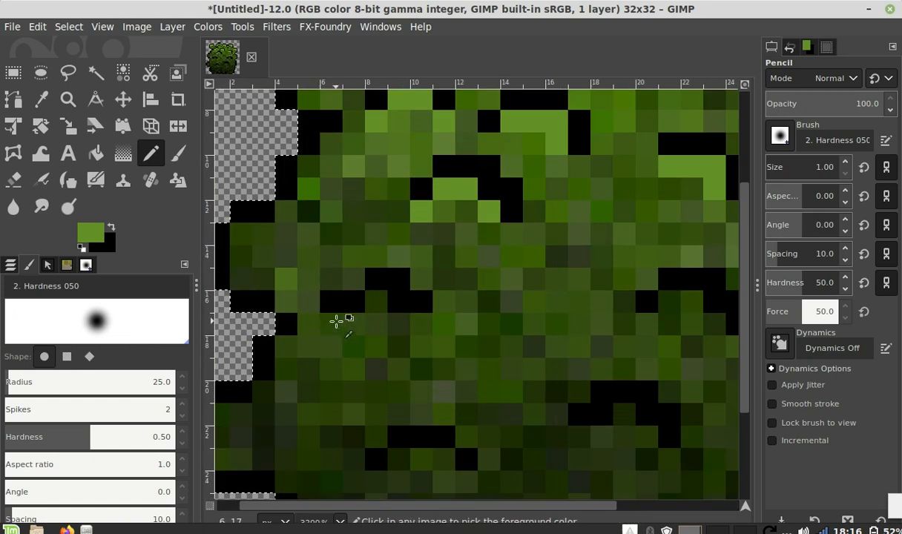
pyautogui.click(352, 325)
pyautogui.click(378, 304)
pyautogui.click(401, 319)
# Step: Set the foreground to the darker green 50751f and repaint the highlights under the left-side leaf arc
pyautogui.click(92, 234)
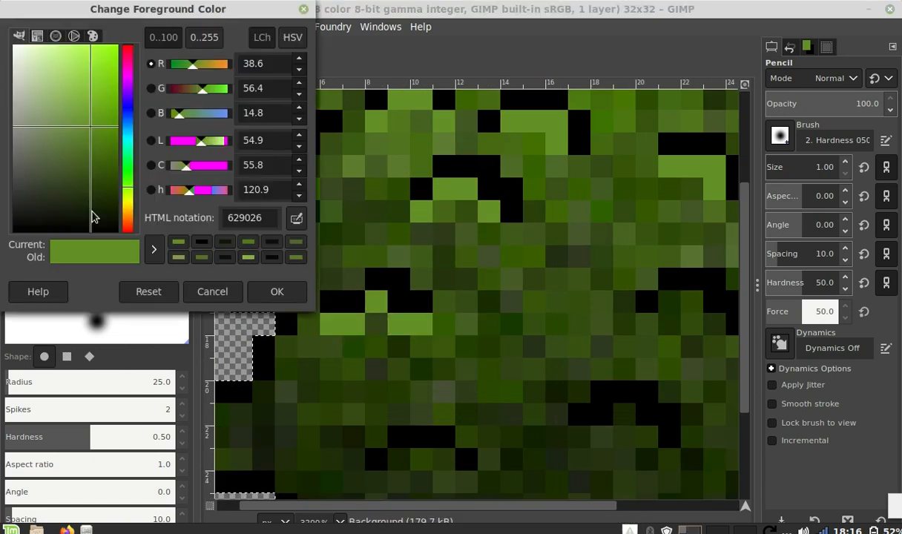
pyautogui.moveTo(90, 154); pyautogui.dragTo(91, 146)
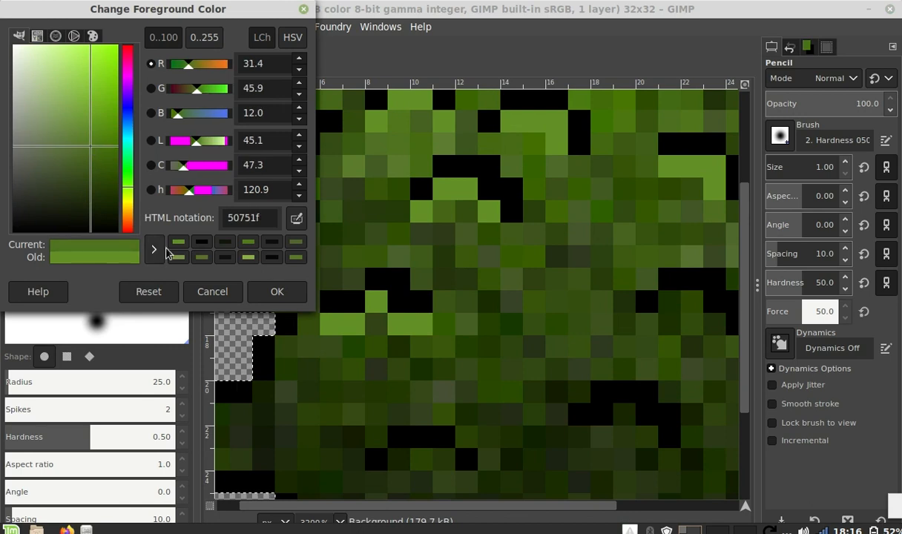
pyautogui.click(297, 300)
pyautogui.click(354, 324)
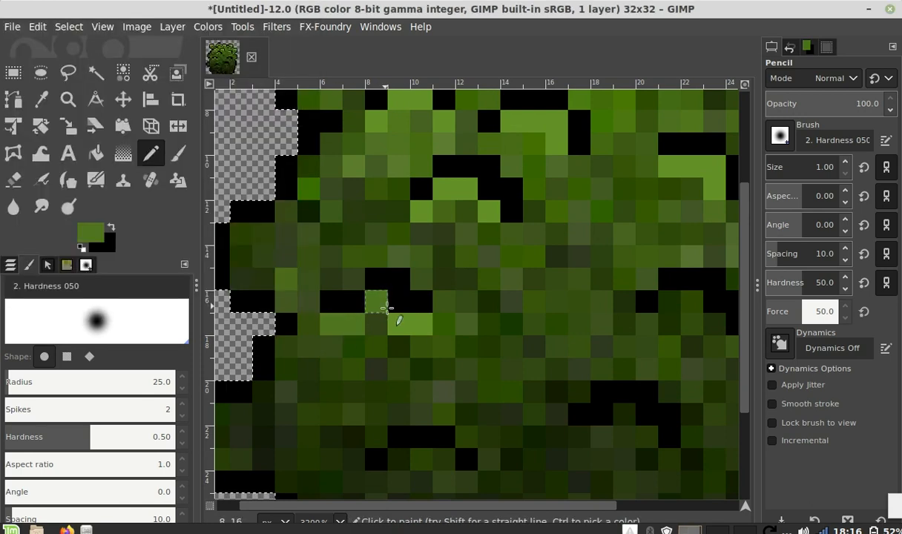
# Step: Paint darker green highlights under the right-side leaf arc, near X 21, Y 16
pyautogui.scroll(-1, 333, 255)
pyautogui.scroll(1, 489, 290)
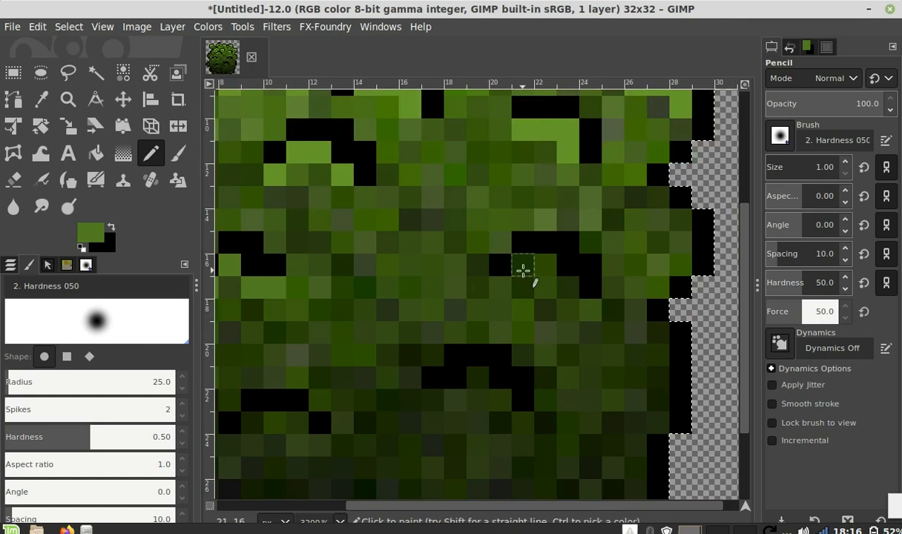
pyautogui.moveTo(523, 271); pyautogui.dragTo(558, 282)
pyautogui.scroll(-4, 486, 294)
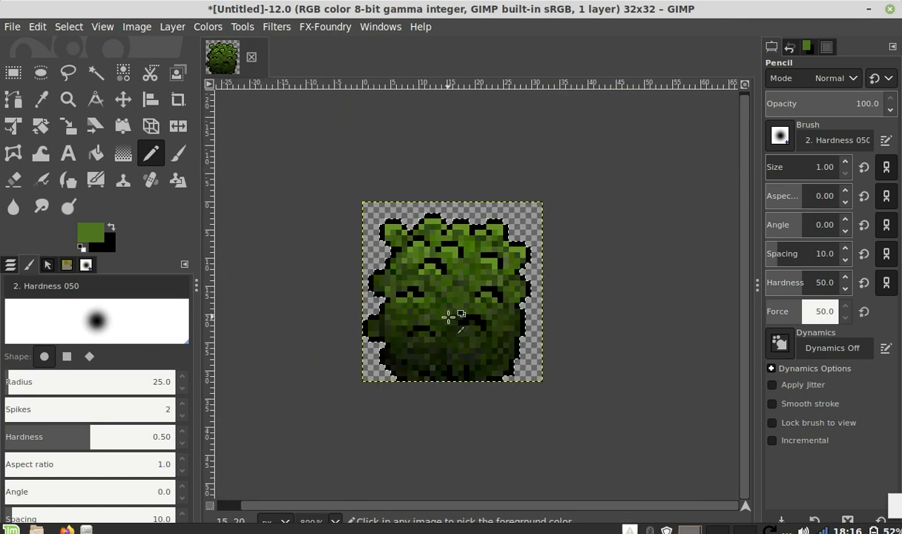
# Step: Highlight beneath the two lower leaf arcs, near X 19, Y 21 and X 10, Y 23, undoing one misplaced stroke
pyautogui.scroll(4, 463, 320)
pyautogui.moveTo(495, 324); pyautogui.dragTo(486, 324)
pyautogui.click(523, 329)
pyautogui.click(455, 346)
pyautogui.moveTo(280, 370); pyautogui.dragTo(320, 371)
pyautogui.hotkey('ctrl', 'z')
pyautogui.click(334, 390)
pyautogui.click(260, 391)
pyautogui.scroll(-1, 367, 334)
pyautogui.scroll(-2, 367, 334)
pyautogui.scroll(3, 350, 321)
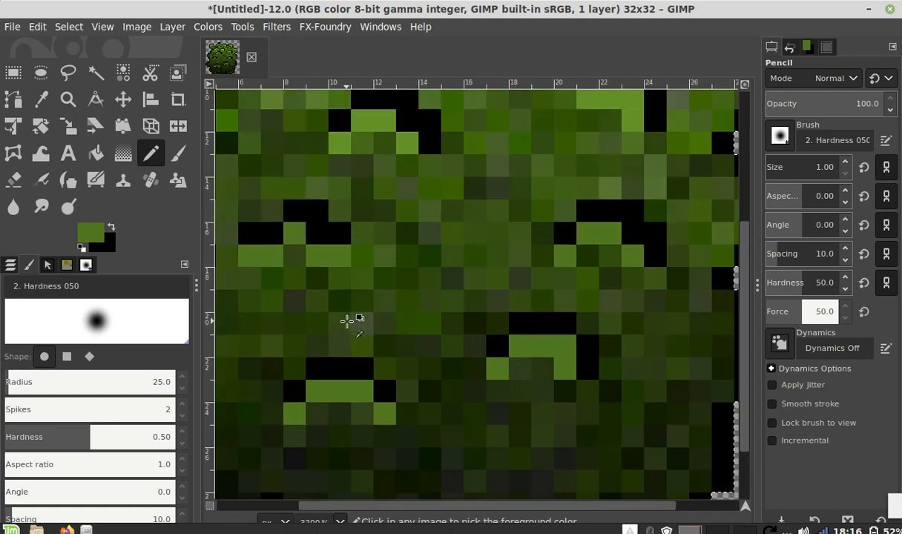
# Step: Set the foreground colour to the very dark green 1d290d for shading
pyautogui.scroll(-4, 403, 342)
pyautogui.scroll(-2, 544, 229)
pyautogui.scroll(4, 544, 229)
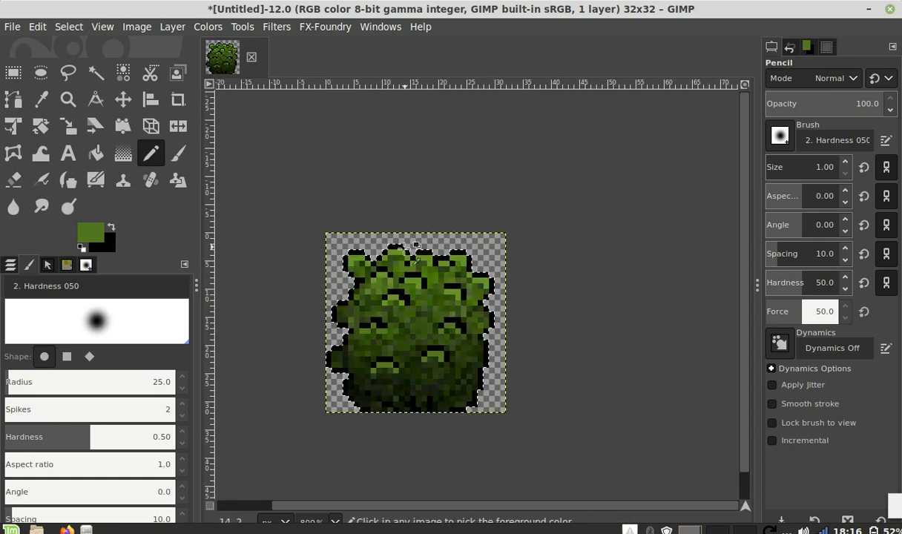
pyautogui.scroll(1, 443, 259)
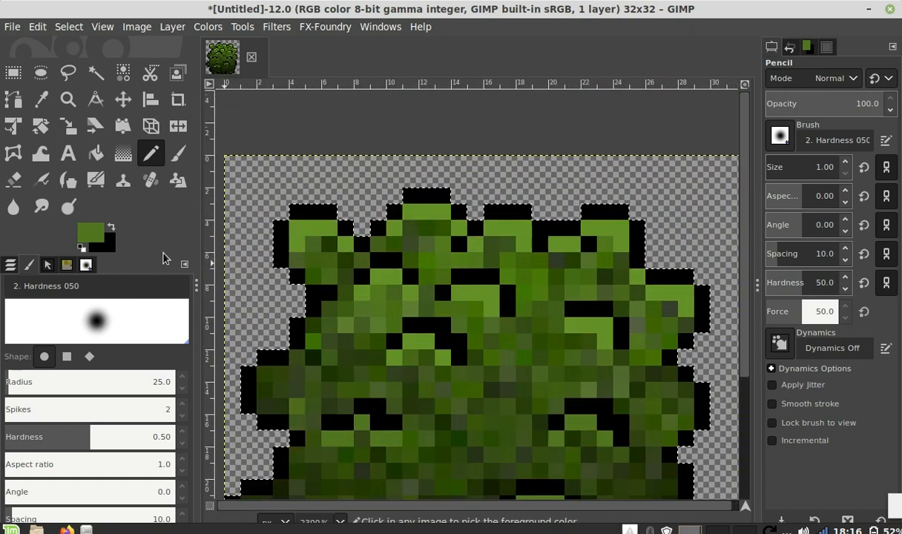
pyautogui.click(100, 230)
pyautogui.moveTo(96, 180); pyautogui.dragTo(85, 202)
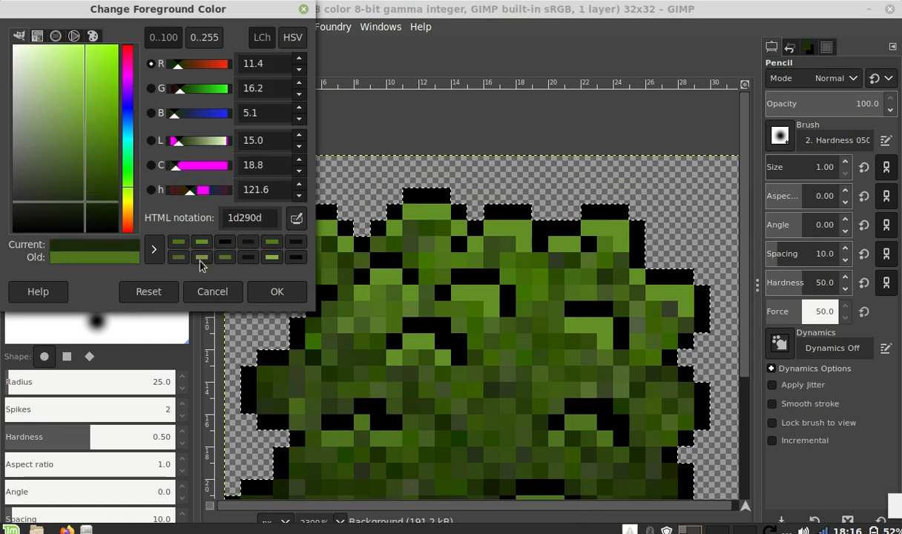
pyautogui.click(277, 291)
# Step: Paint dark green shadow pixels from X 8 to X 10 at Y 9 and from X 14 to X 15 at Y 10
pyautogui.scroll(2, 401, 312)
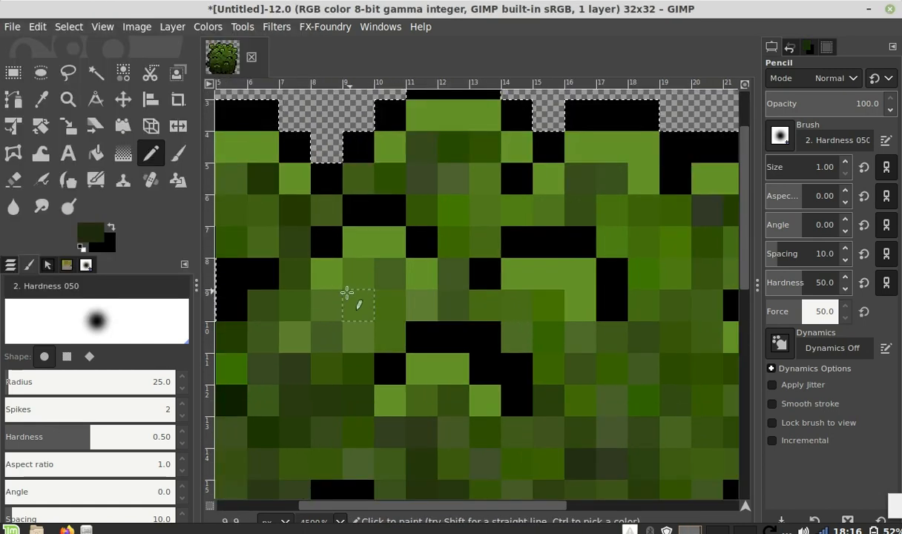
pyautogui.click(356, 316)
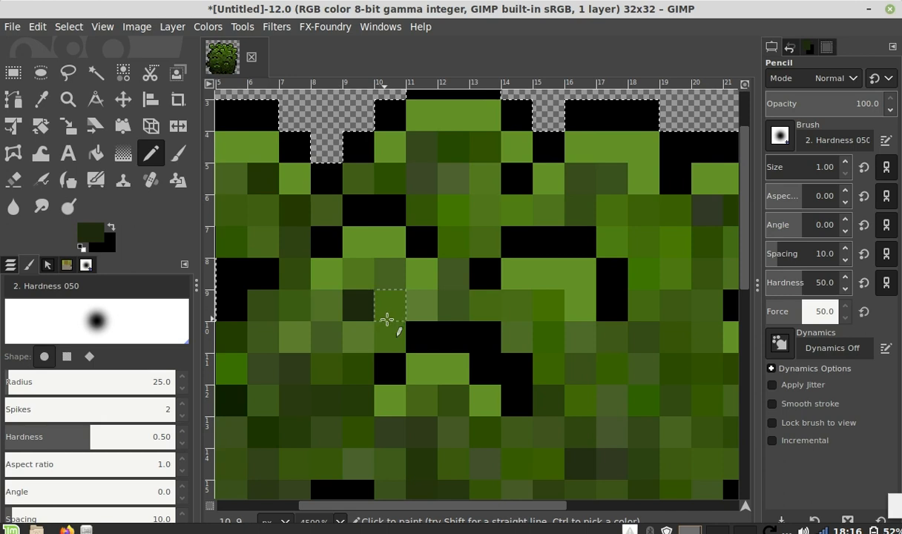
pyautogui.click(384, 314)
pyautogui.click(334, 308)
pyautogui.click(520, 340)
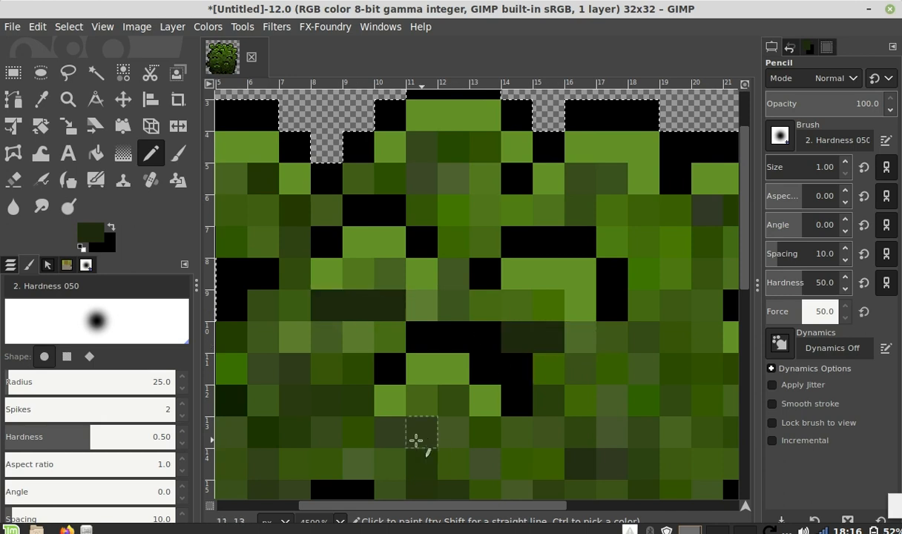
# Step: Add dark green shadows below the leaf arcs in the bush's middle, including one from X 7 to X 9 at Y 19
pyautogui.keyDown('ctrl'); pyautogui.scroll(-3, 393, 290); pyautogui.keyUp('ctrl')
pyautogui.scroll(1, 393, 289)
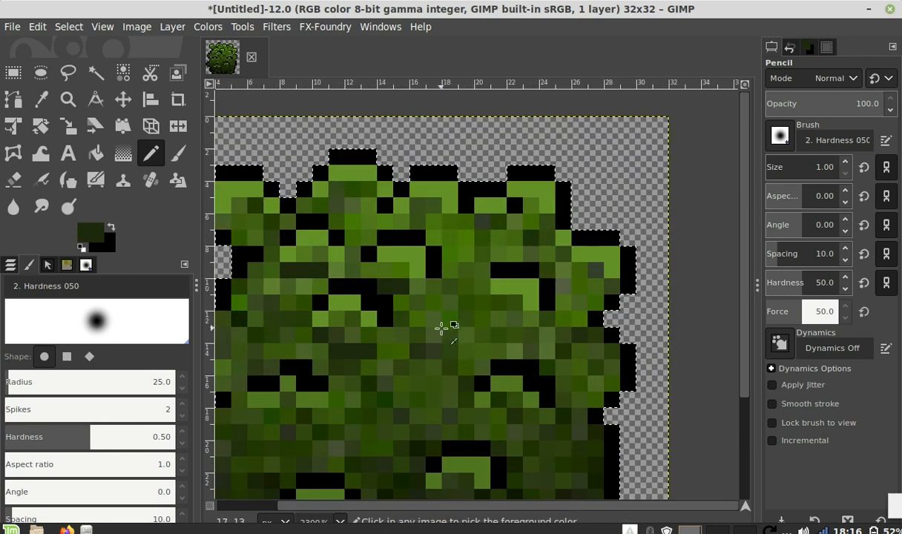
pyautogui.keyDown('ctrl'); pyautogui.scroll(-2, 524, 329); pyautogui.keyUp('ctrl')
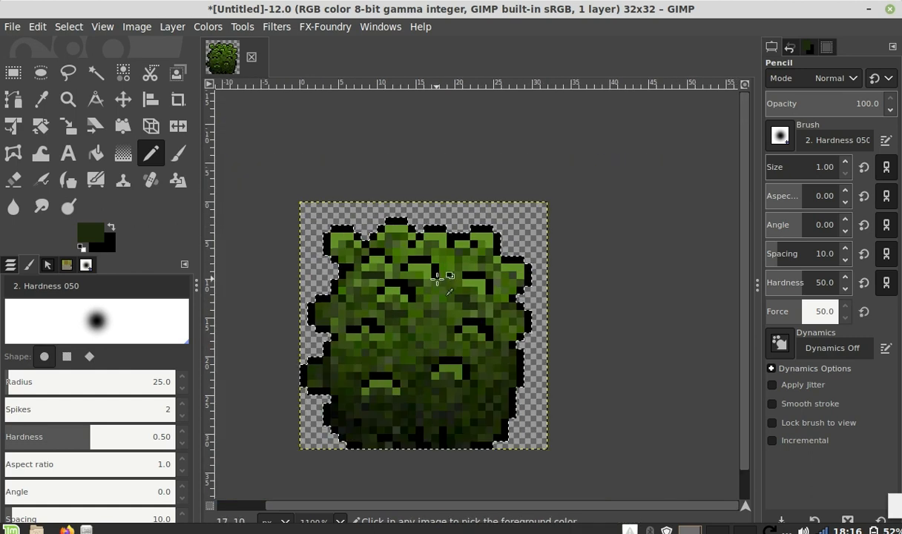
pyautogui.keyDown('ctrl'); pyautogui.scroll(2, 459, 359); pyautogui.keyUp('ctrl')
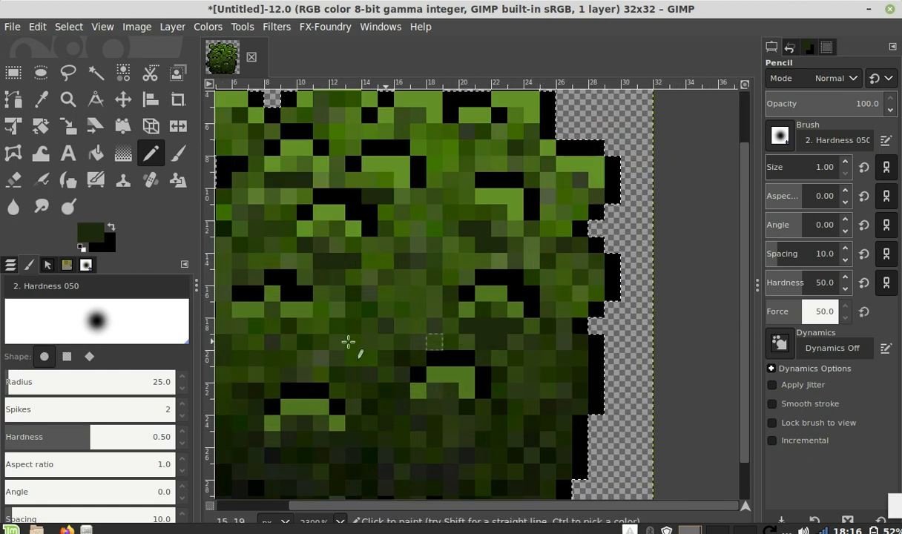
pyautogui.moveTo(253, 339); pyautogui.dragTo(290, 343)
pyautogui.keyDown('ctrl'); pyautogui.scroll(-3, 341, 241); pyautogui.keyUp('ctrl')
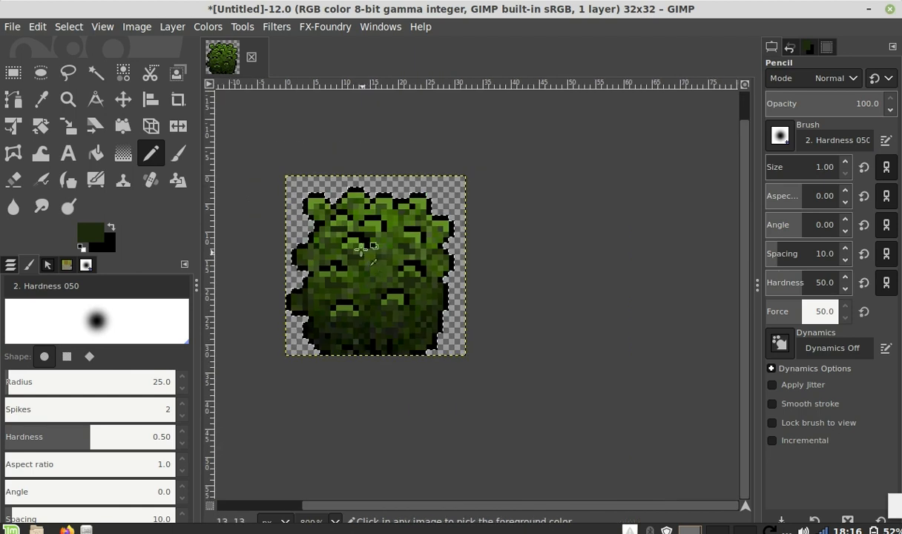
# Step: Set the foreground colour to the darker green 141d09 for deeper shadows
pyautogui.keyDown('ctrl'); pyautogui.scroll(3, 375, 251); pyautogui.keyUp('ctrl')
pyautogui.click(92, 232)
pyautogui.click(89, 219)
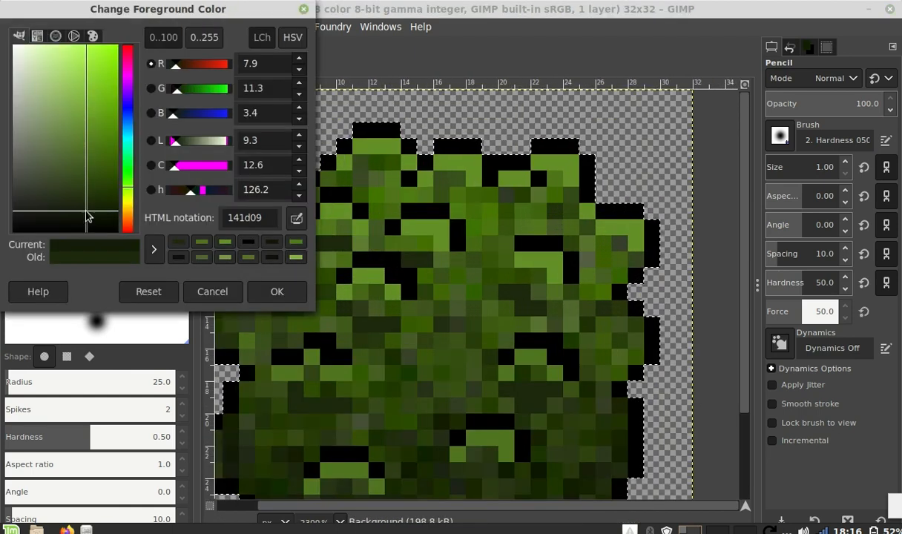
pyautogui.click(272, 295)
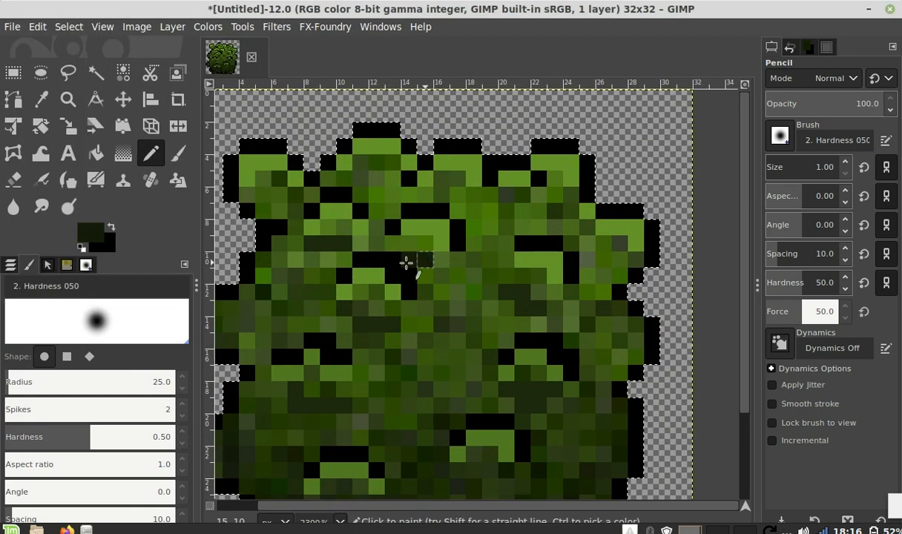
# Step: Repaint the shadows darker from X 8 to X 10 at Y 9 and under the two middle leaf arcs near Y 19
pyautogui.moveTo(307, 242); pyautogui.dragTo(351, 244)
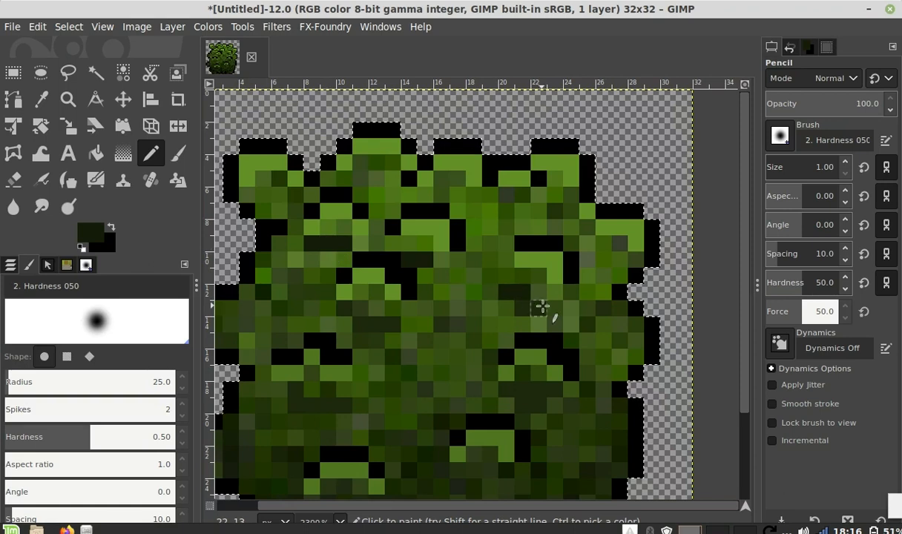
pyautogui.scroll(-2, 448, 297)
pyautogui.scroll(2, 417, 364)
pyautogui.moveTo(339, 320); pyautogui.dragTo(377, 325)
pyautogui.moveTo(554, 323); pyautogui.dragTo(590, 324)
# Step: Change the foreground colour to a lighter dark olive green of the same hue
pyautogui.scroll(-3, 590, 315)
pyautogui.scroll(3, 423, 319)
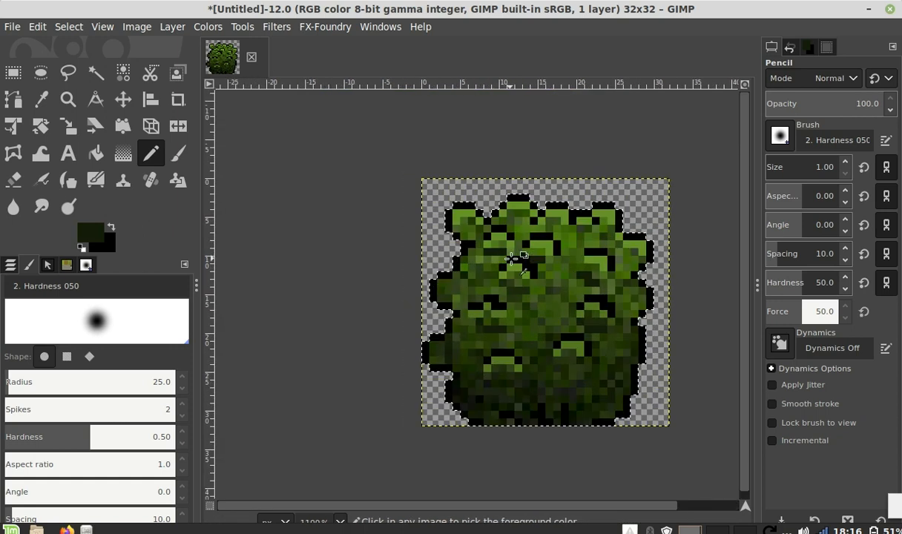
pyautogui.scroll(-3, 427, 296)
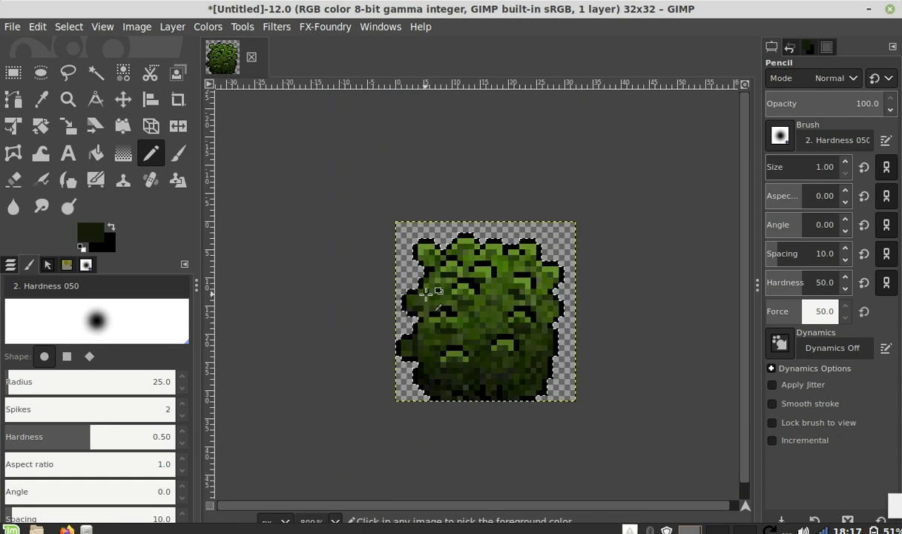
pyautogui.scroll(-1, 497, 276)
pyautogui.scroll(2, 536, 300)
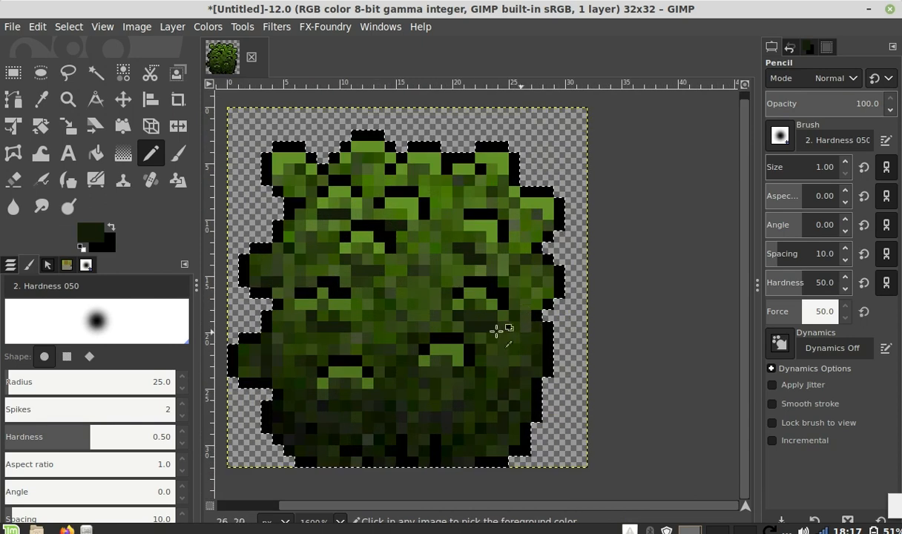
pyautogui.scroll(2, 423, 215)
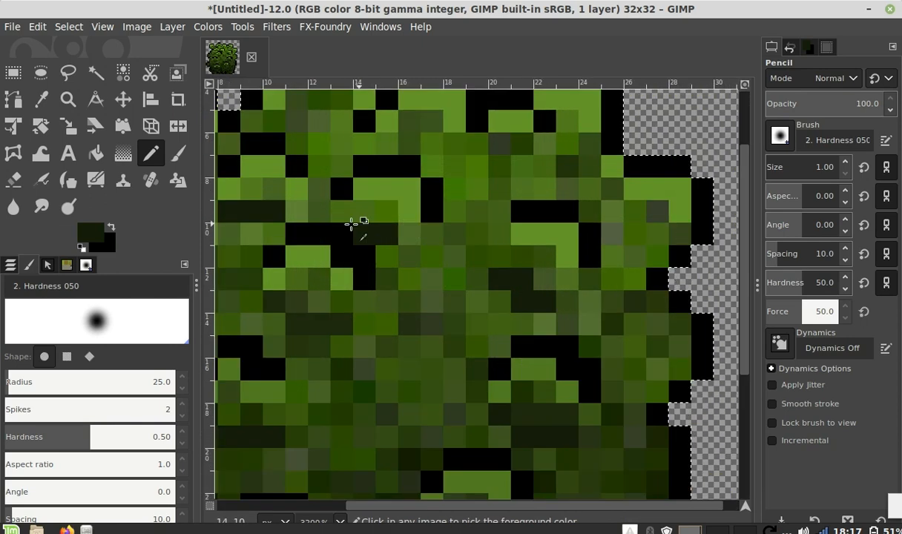
pyautogui.click(110, 228)
pyautogui.click(110, 229)
pyautogui.click(90, 232)
pyautogui.click(92, 185)
pyautogui.press('Return')
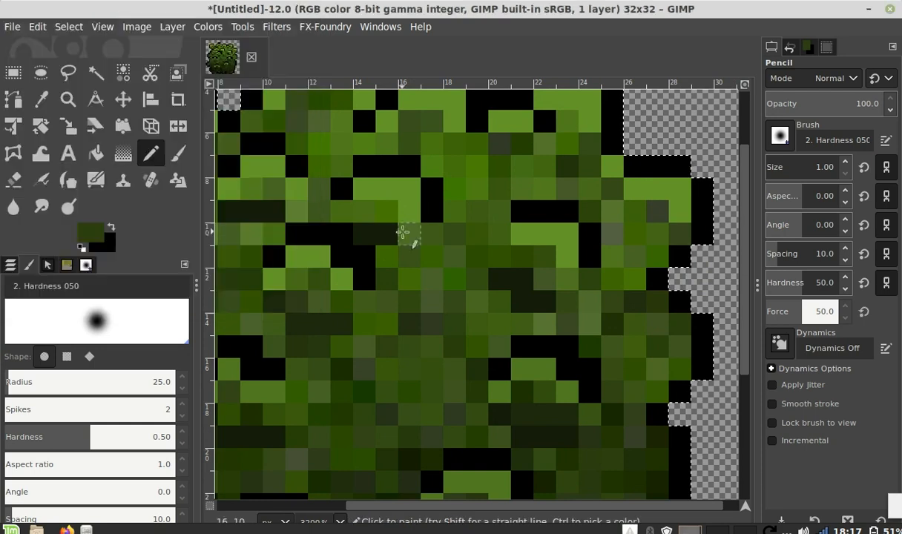
# Step: Examine the whole bush at several magnifications, checking its shading, leaf arcs and lower edge
pyautogui.scroll(-3, 375, 207)
pyautogui.scroll(-1, 418, 294)
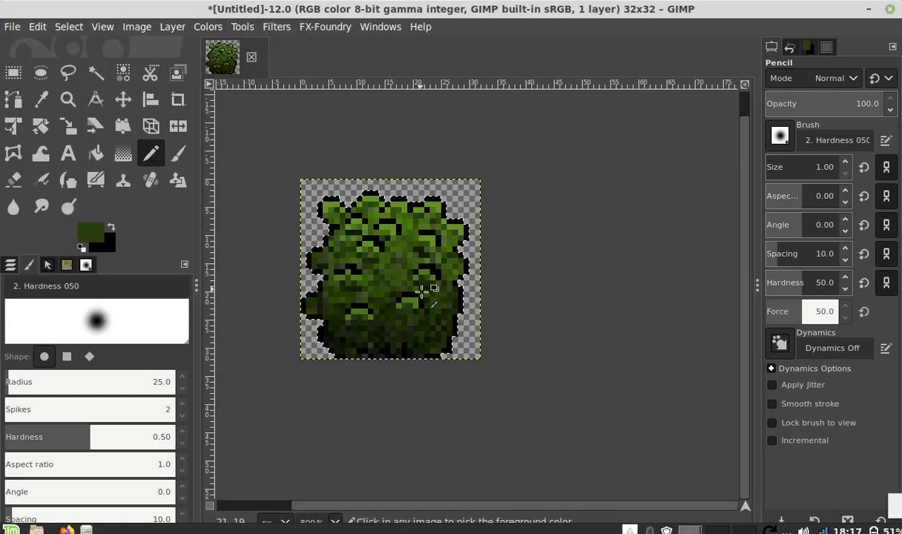
pyautogui.scroll(-1, 413, 270)
pyautogui.scroll(1, 397, 326)
pyautogui.scroll(-1, 441, 301)
pyautogui.scroll(1, 434, 297)
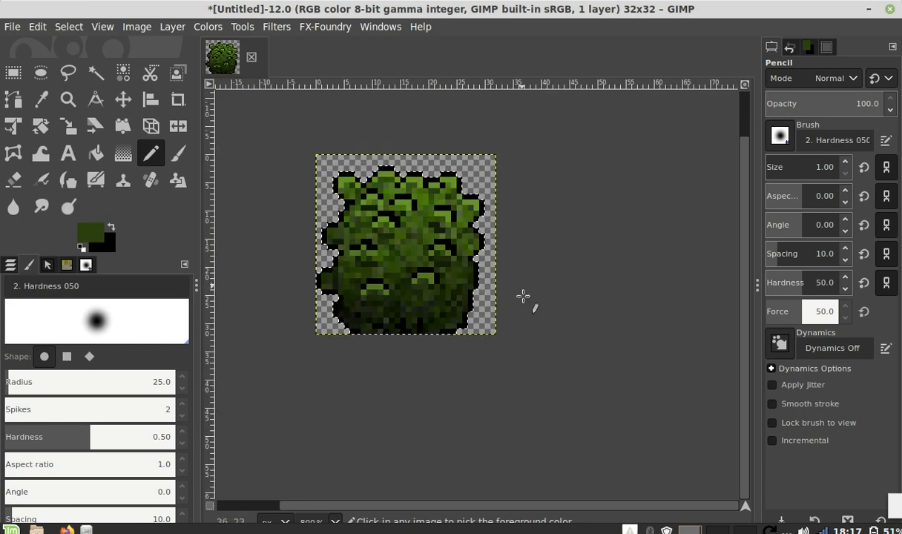
pyautogui.scroll(-1, 444, 290)
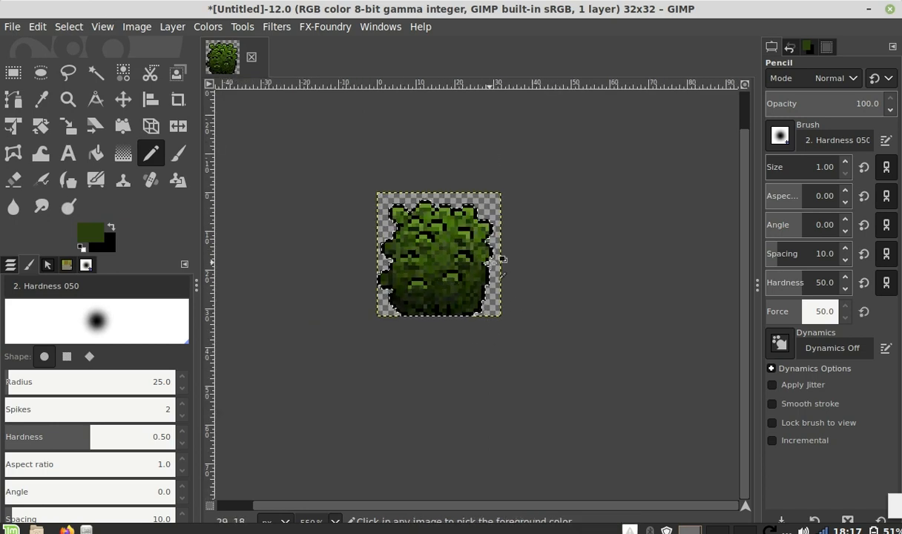
pyautogui.scroll(1, 420, 292)
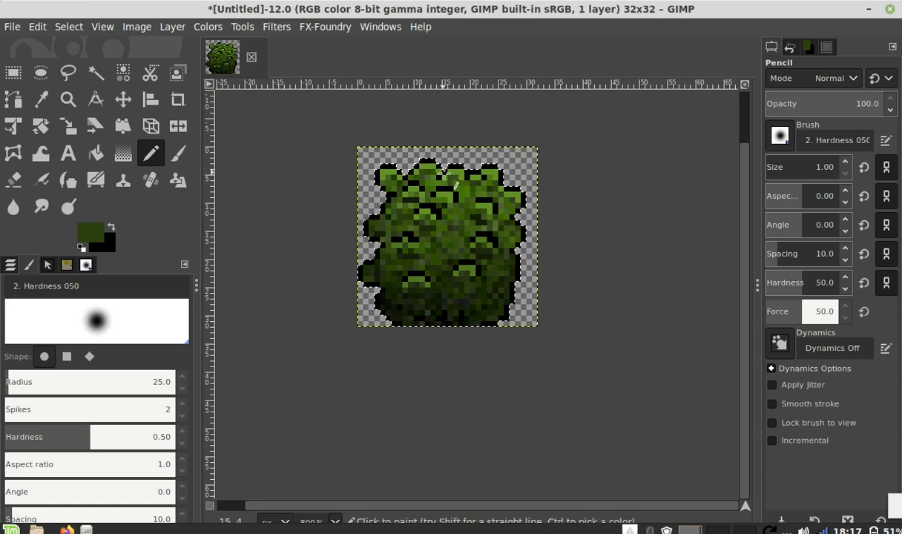
pyautogui.scroll(-1, 468, 197)
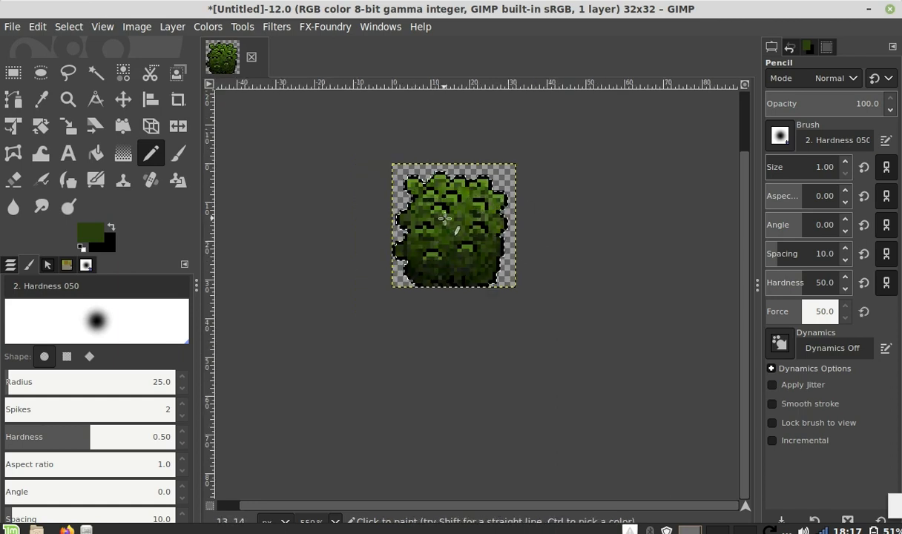
pyautogui.scroll(3, 434, 236)
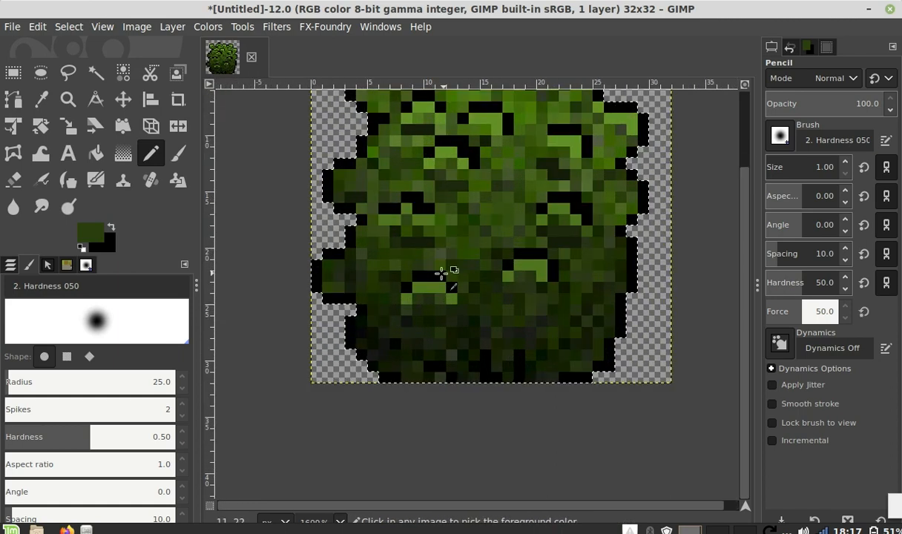
pyautogui.scroll(2, 377, 318)
pyautogui.scroll(-2, 413, 307)
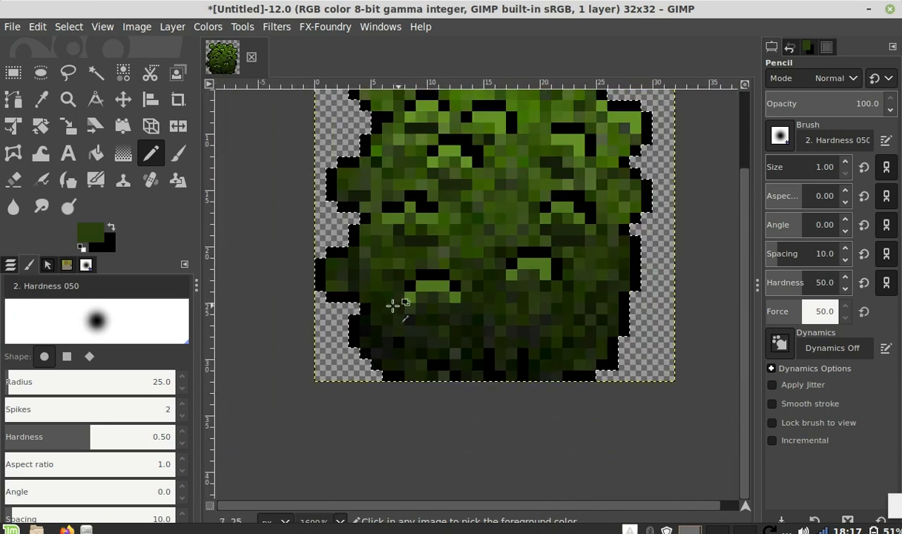
pyautogui.scroll(1, 403, 277)
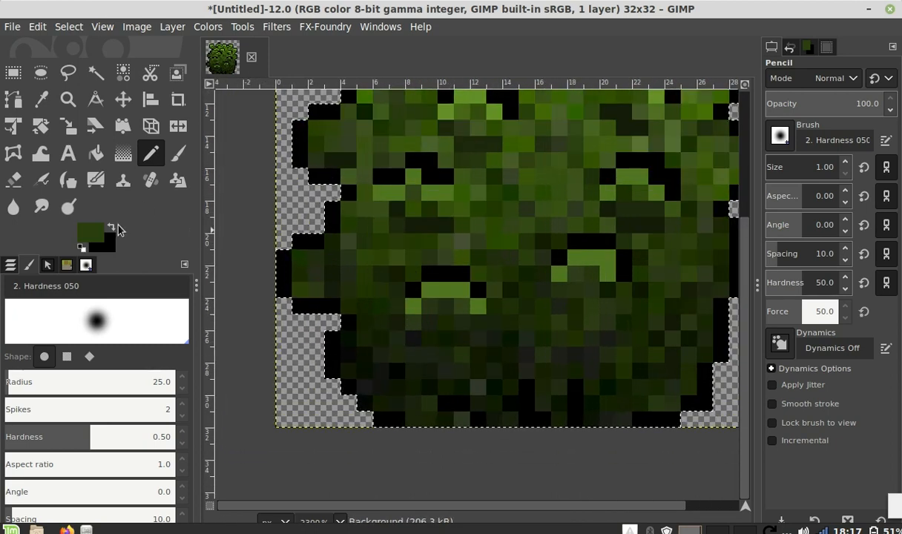
# Step: Swap the foreground and background colours and set the foreground to near-black 0c0a0a
pyautogui.click(115, 230)
pyautogui.click(91, 233)
pyautogui.click(29, 210)
pyautogui.moveTo(29, 214); pyautogui.dragTo(26, 223)
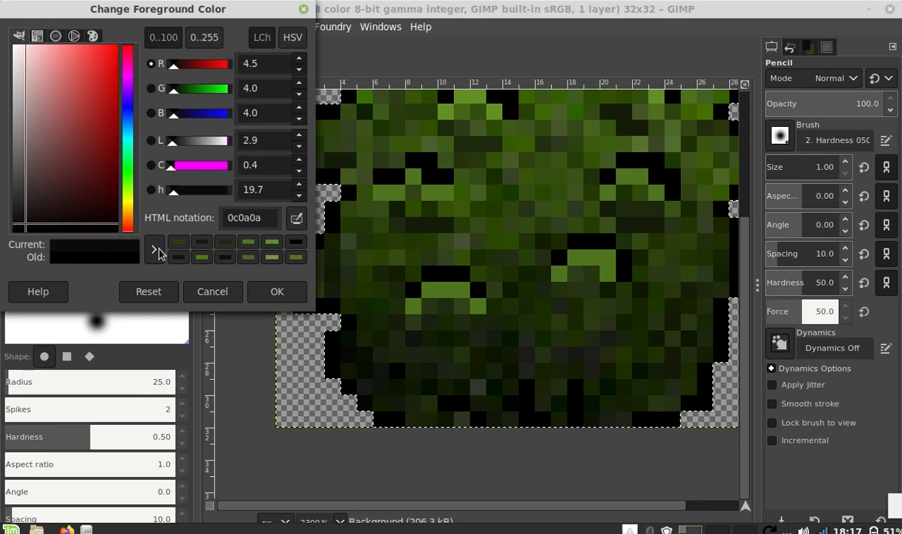
pyautogui.click(277, 294)
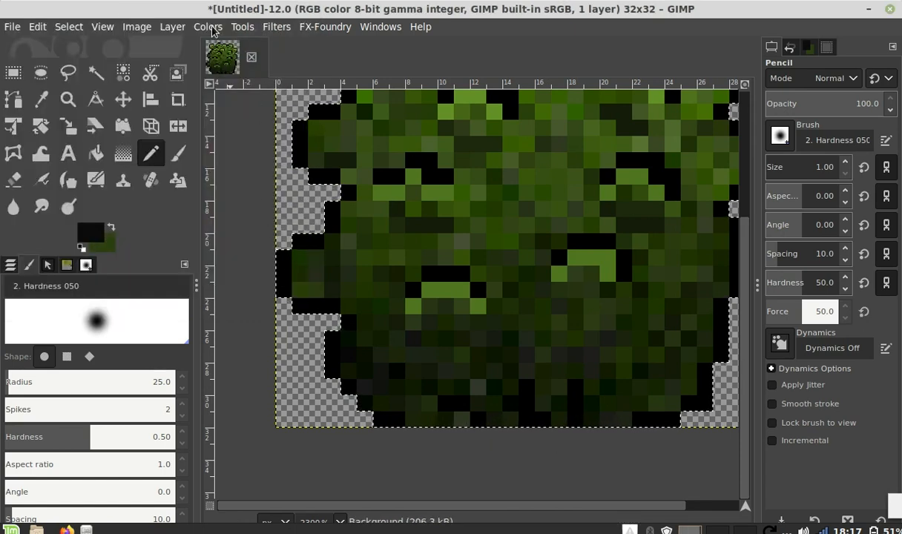
# Step: Clear the selection and extend the bush's lower-left base with near-black pixels around X 1 to X 5, Y 29 to Y 31
pyautogui.click(69, 27)
pyautogui.click(80, 63)
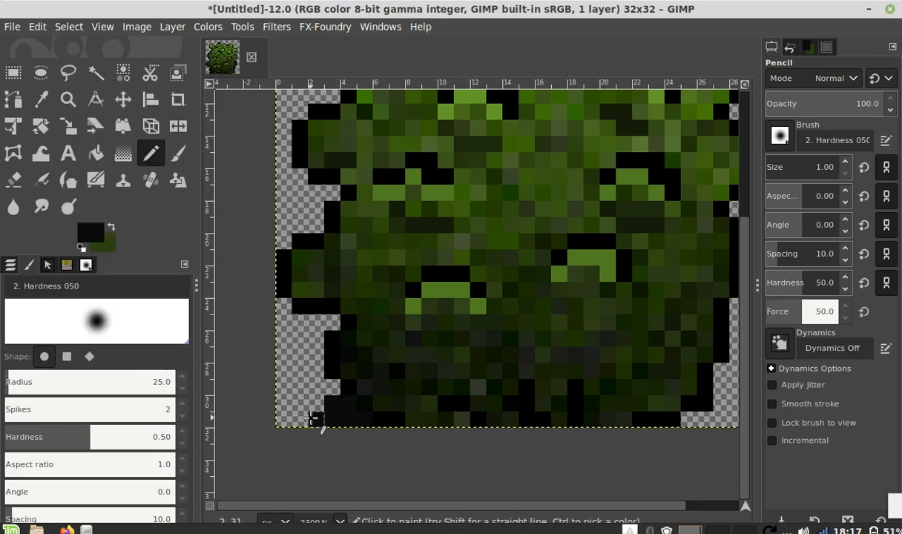
pyautogui.moveTo(316, 419); pyautogui.dragTo(325, 404)
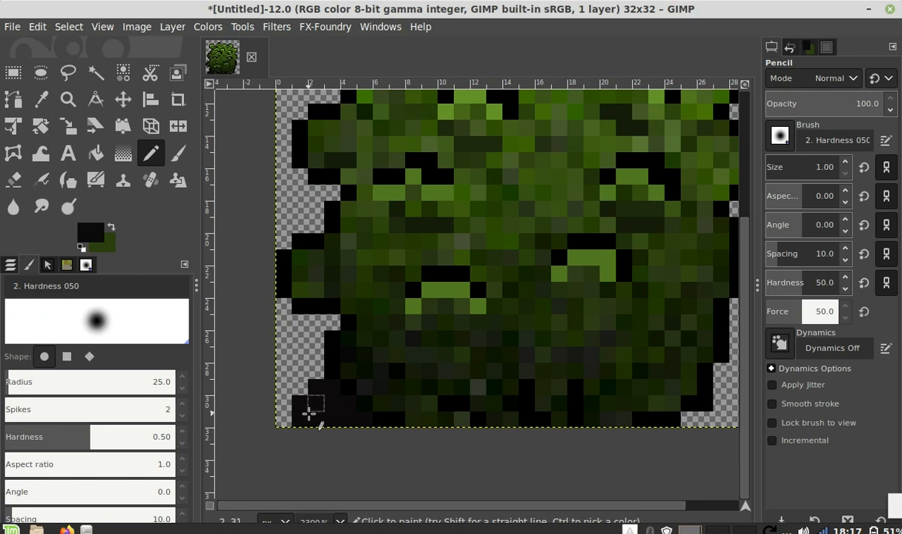
pyautogui.click(291, 404)
pyautogui.scroll(-5, 332, 308)
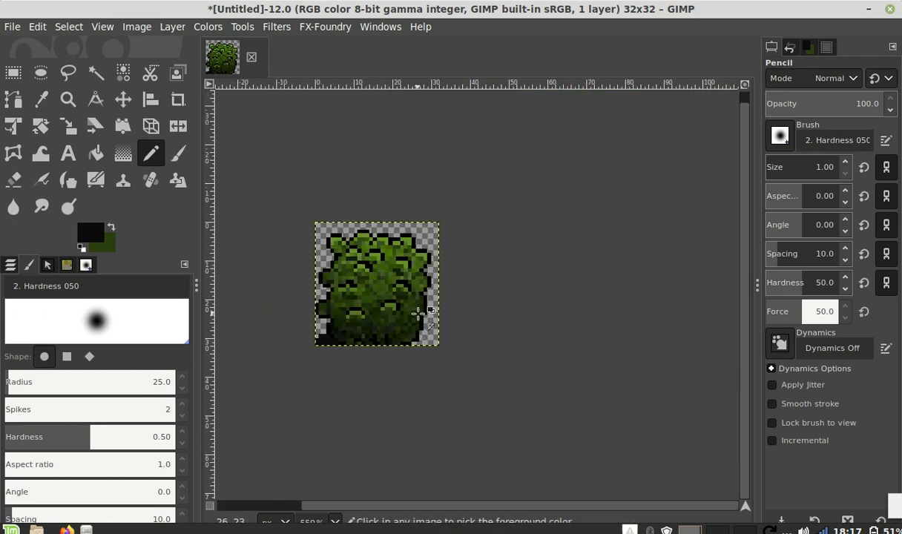
pyautogui.scroll(-1, 435, 281)
pyautogui.scroll(1, 431, 264)
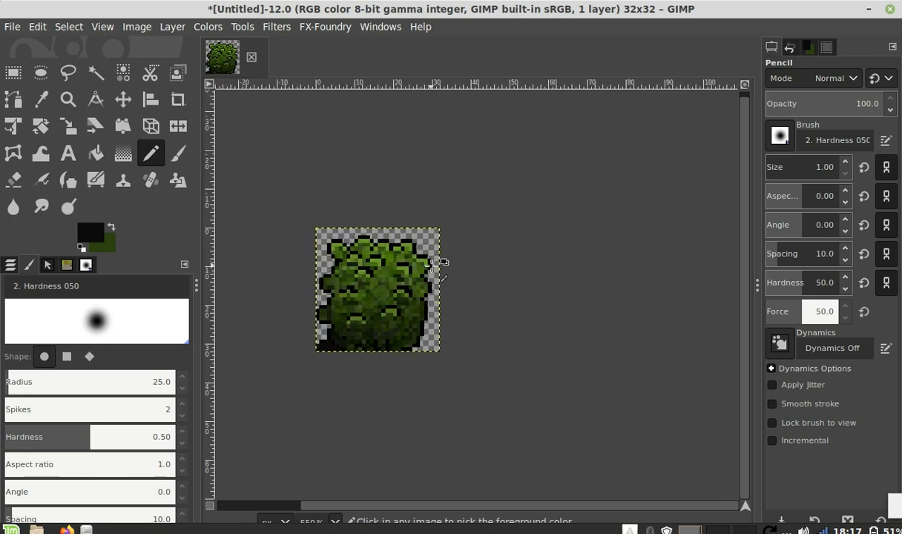